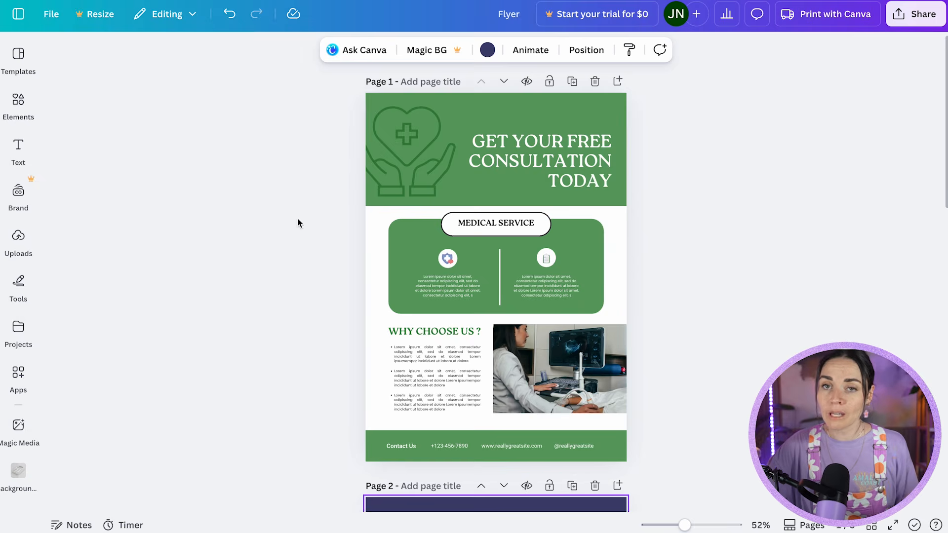
# Look through the featured apps for print materials in the Canva apps library.
pyautogui.click(18, 376)
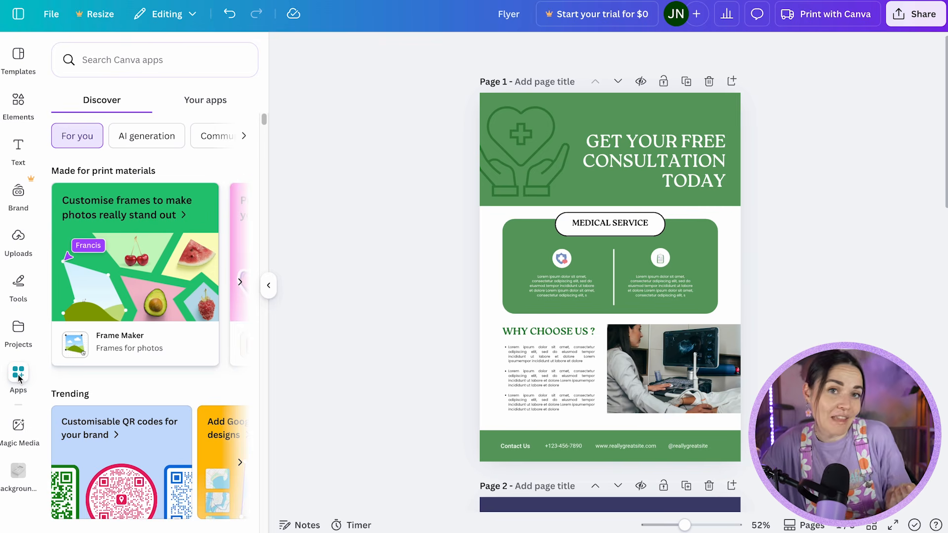
pyautogui.click(18, 378)
pyautogui.scroll(-5, 168, 254)
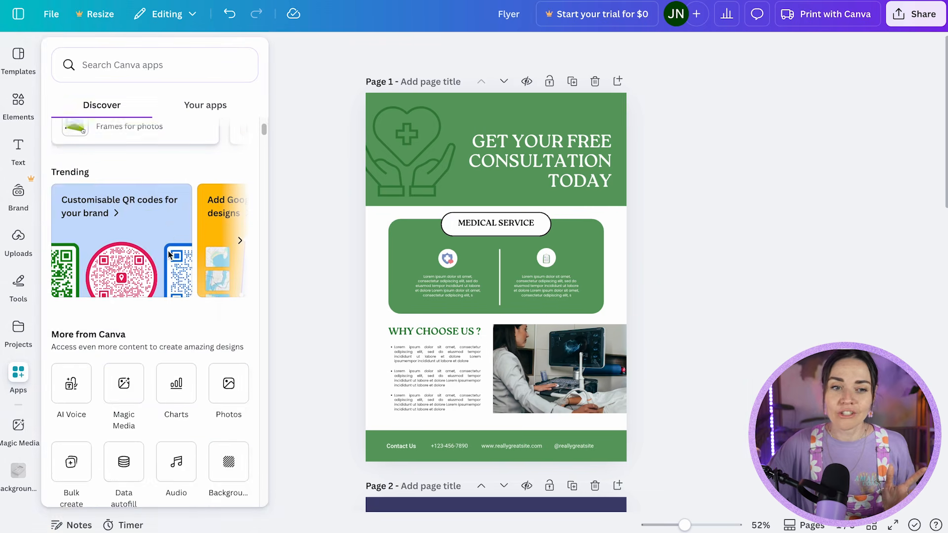
pyautogui.scroll(-5, 168, 254)
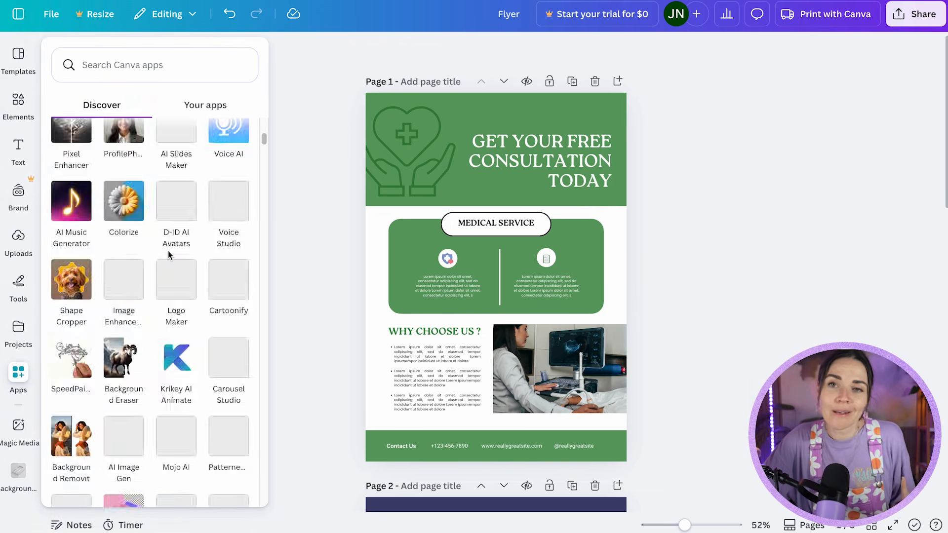
pyautogui.scroll(10, 168, 255)
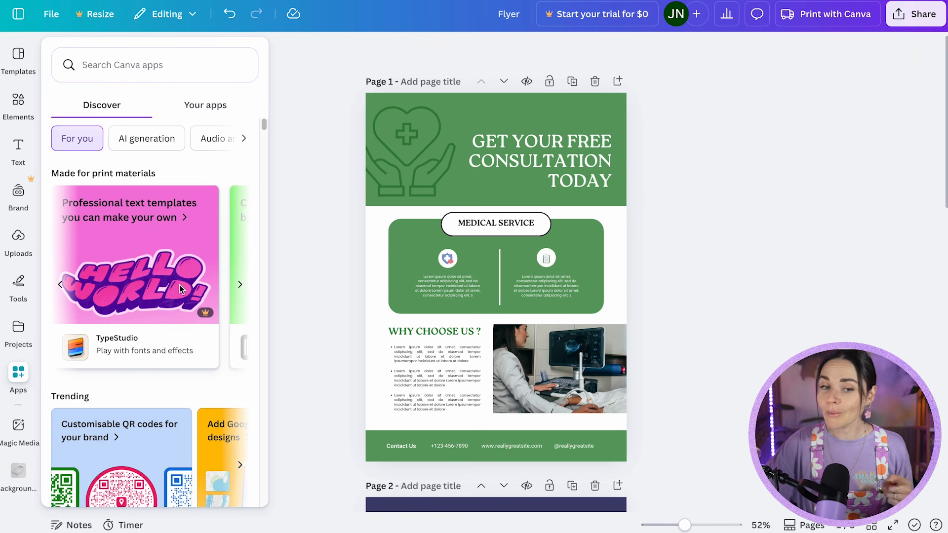
pyautogui.click(240, 285)
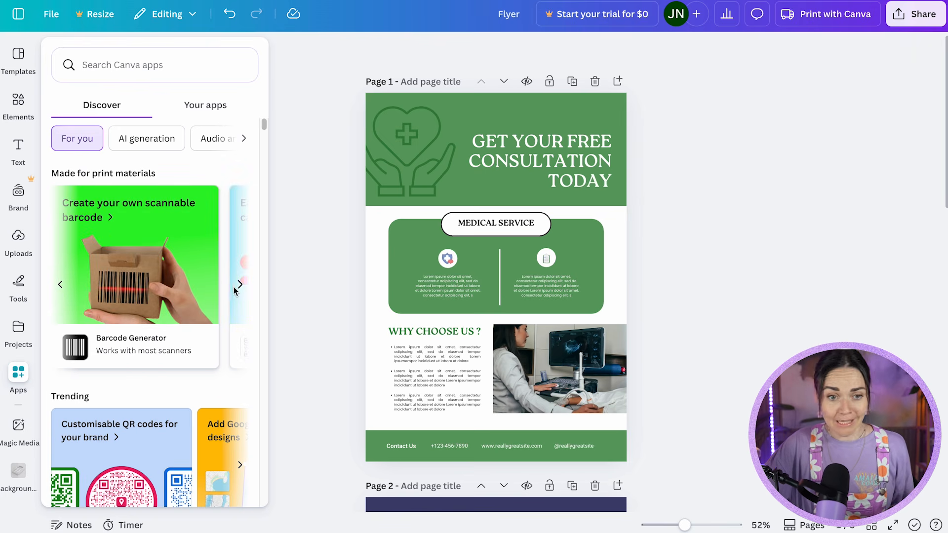
pyautogui.click(240, 285)
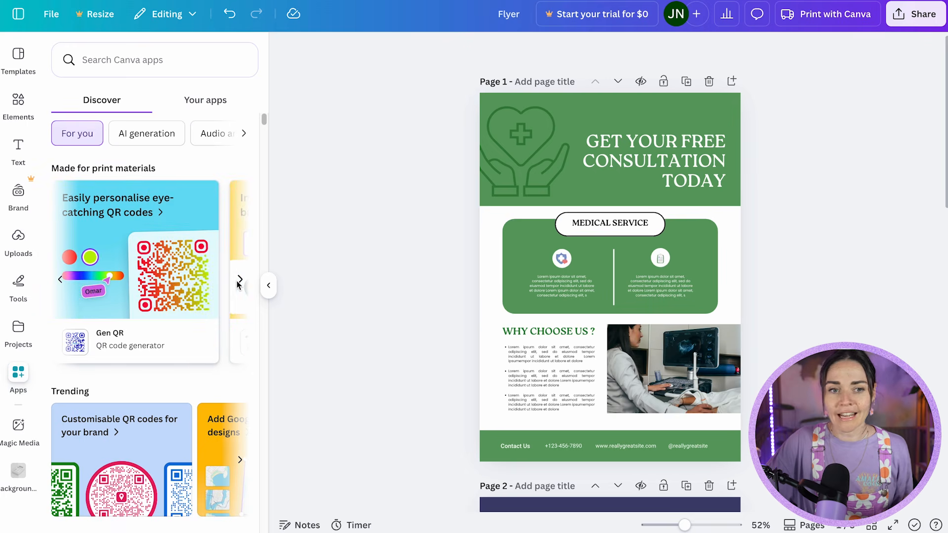
pyautogui.click(238, 283)
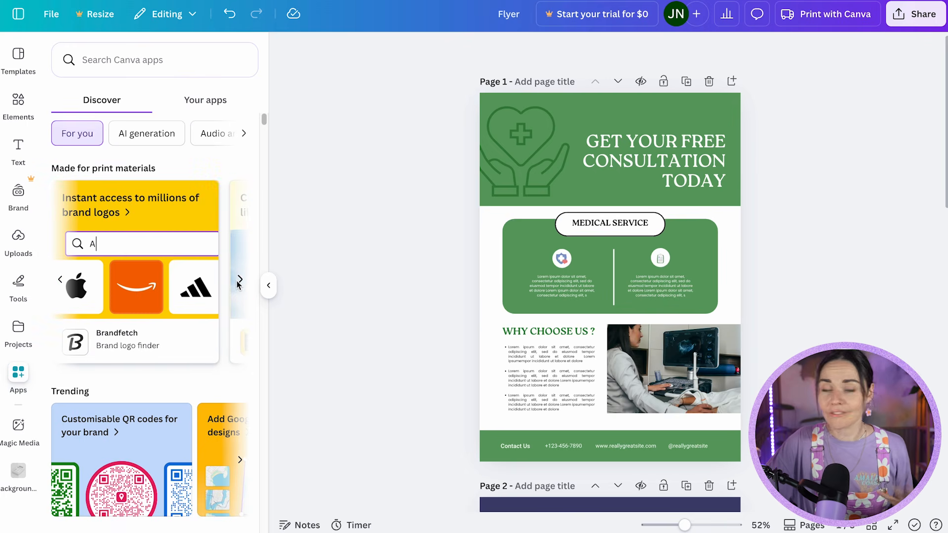
pyautogui.click(239, 280)
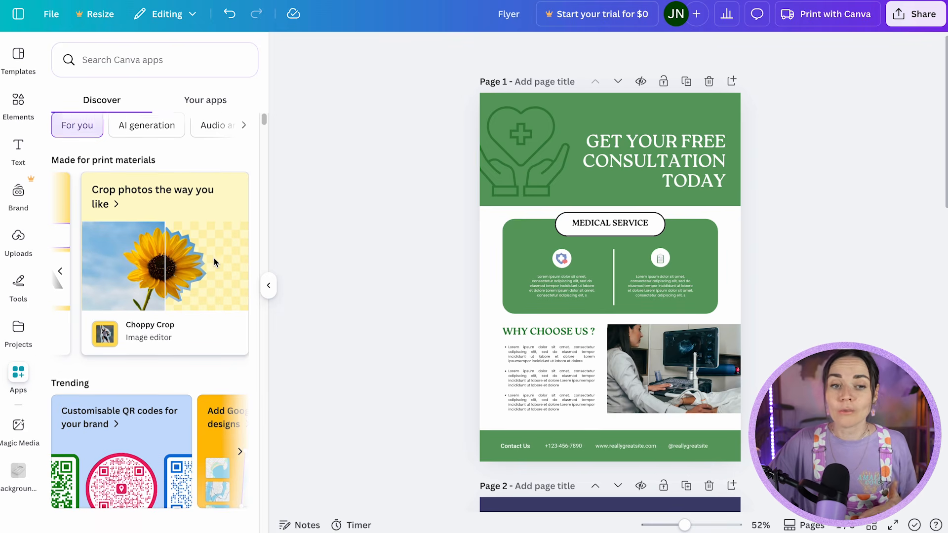
# Examine the recommended and AI generation apps in the Canva apps library.
pyautogui.scroll(-5, 214, 258)
pyautogui.scroll(-6, 214, 258)
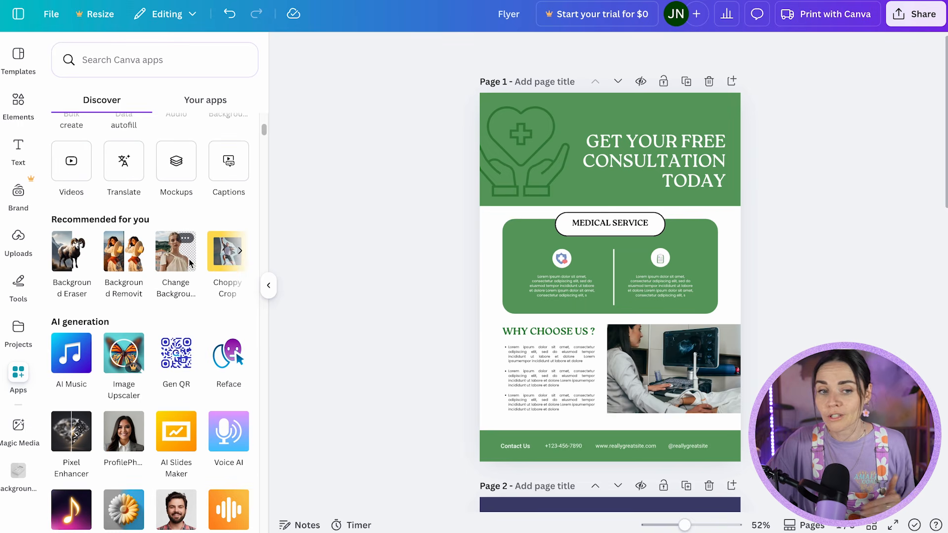
pyautogui.scroll(-2, 190, 263)
pyautogui.scroll(-1, 113, 247)
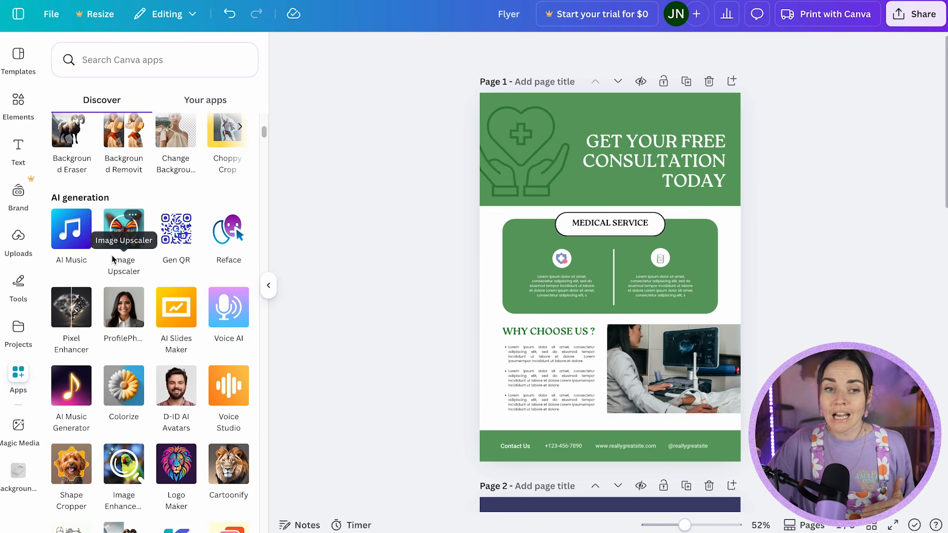
pyautogui.scroll(-2, 116, 245)
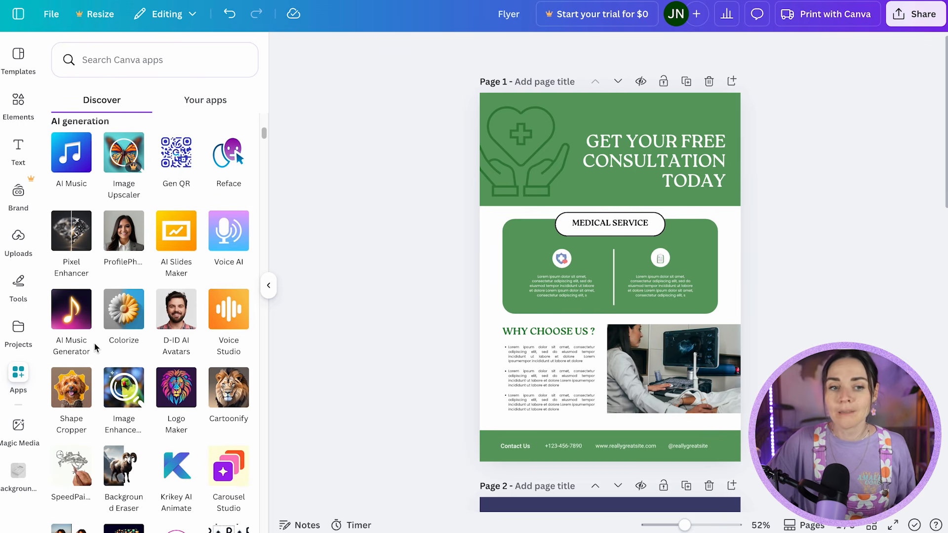
pyautogui.scroll(-2, 161, 343)
pyautogui.scroll(-6, 161, 343)
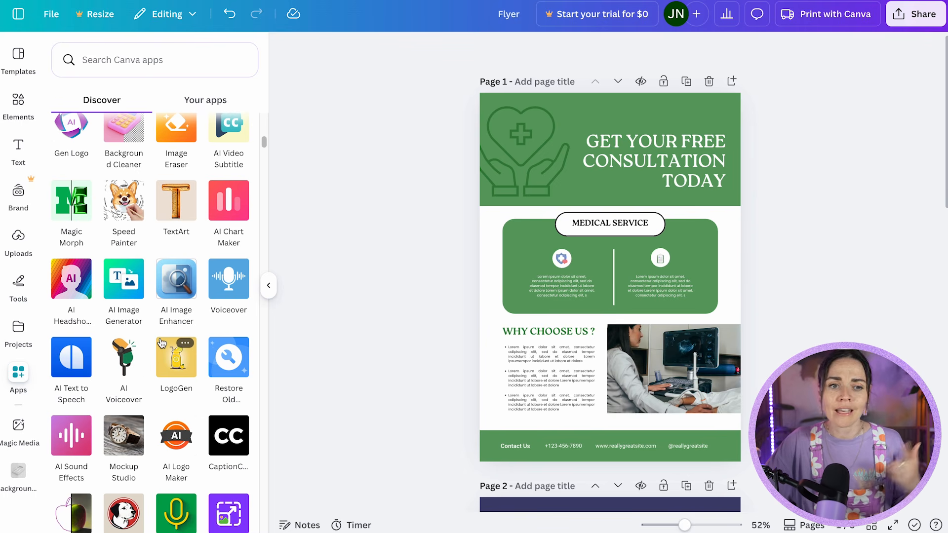
pyautogui.scroll(-2, 162, 343)
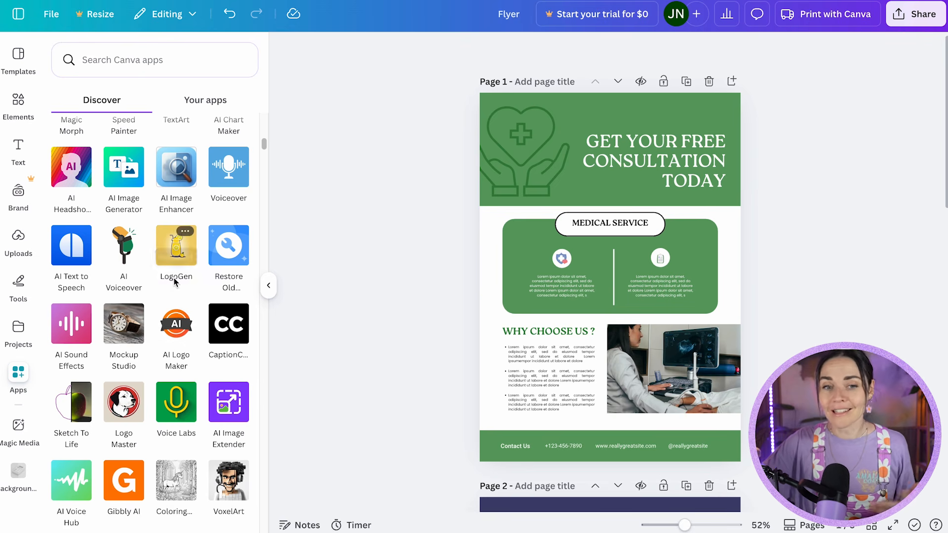
pyautogui.scroll(-6, 175, 282)
pyautogui.scroll(-12, 175, 285)
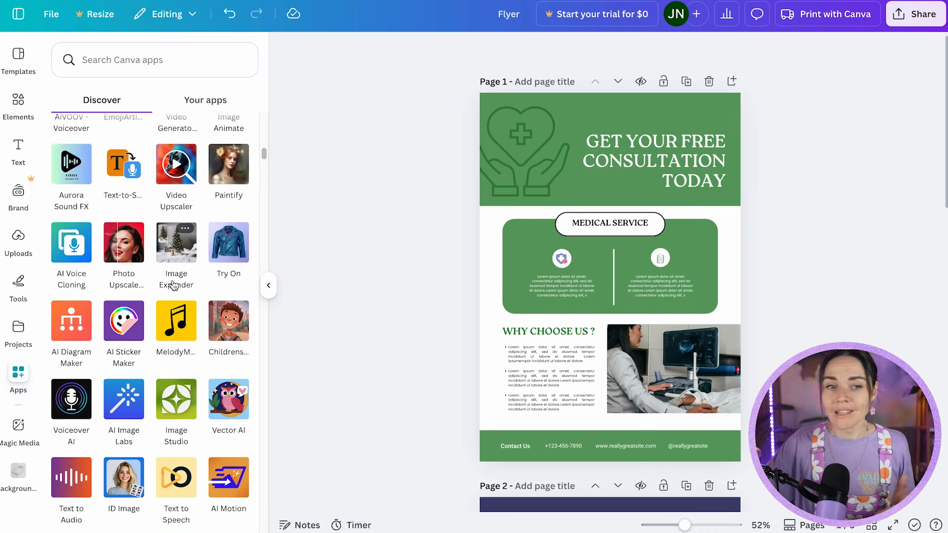
pyautogui.scroll(-7, 173, 285)
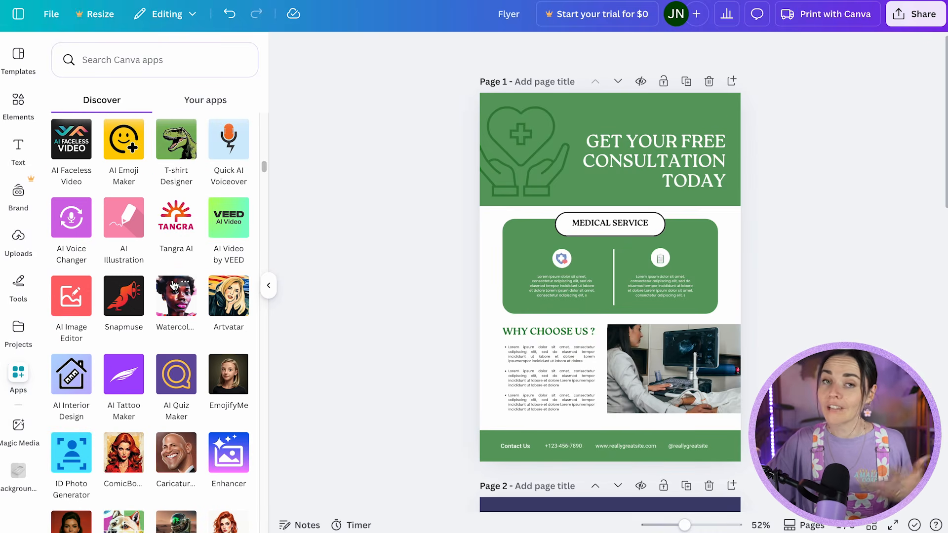
pyautogui.scroll(20, 174, 286)
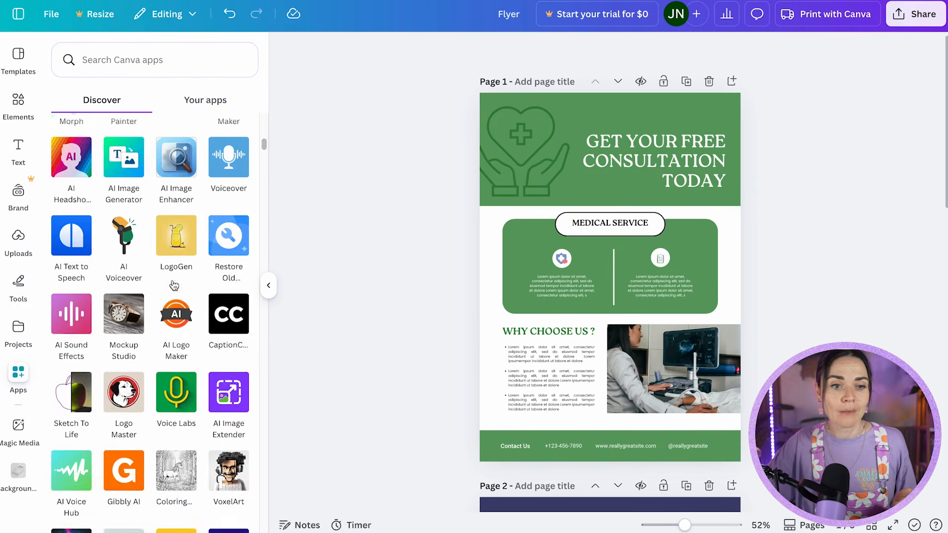
pyautogui.click(79, 295)
pyautogui.click(146, 480)
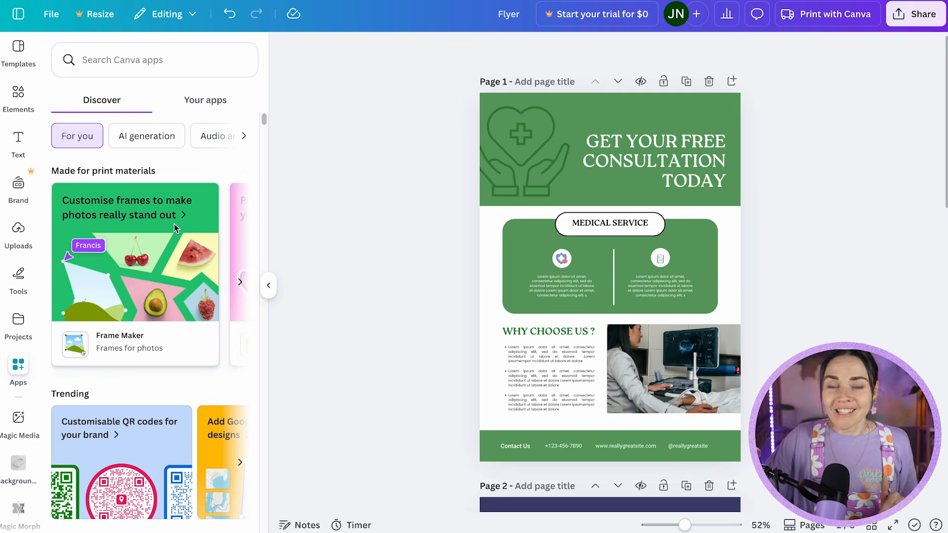
# Add a blank page after page 1 and insert the orange table with filled cells on it.
pyautogui.click(732, 81)
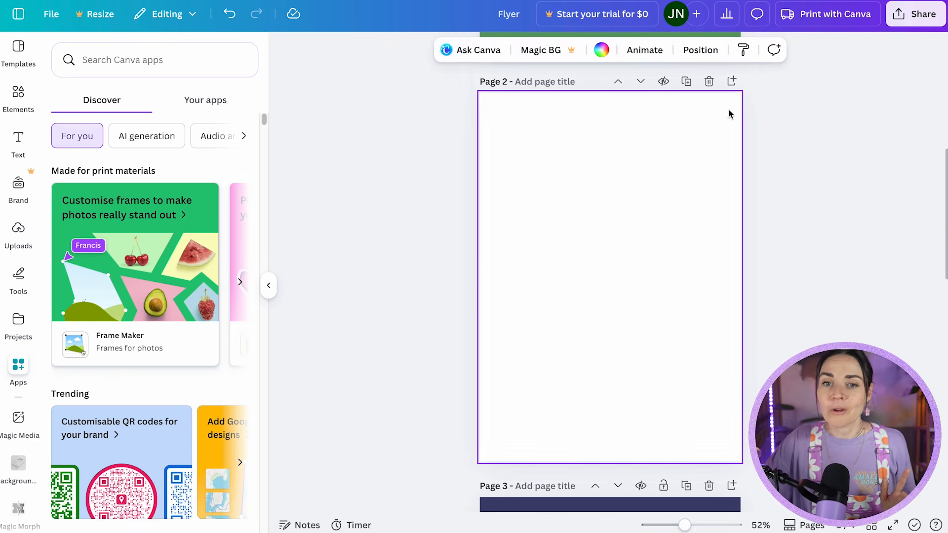
pyautogui.click(20, 99)
pyautogui.scroll(-3, 152, 249)
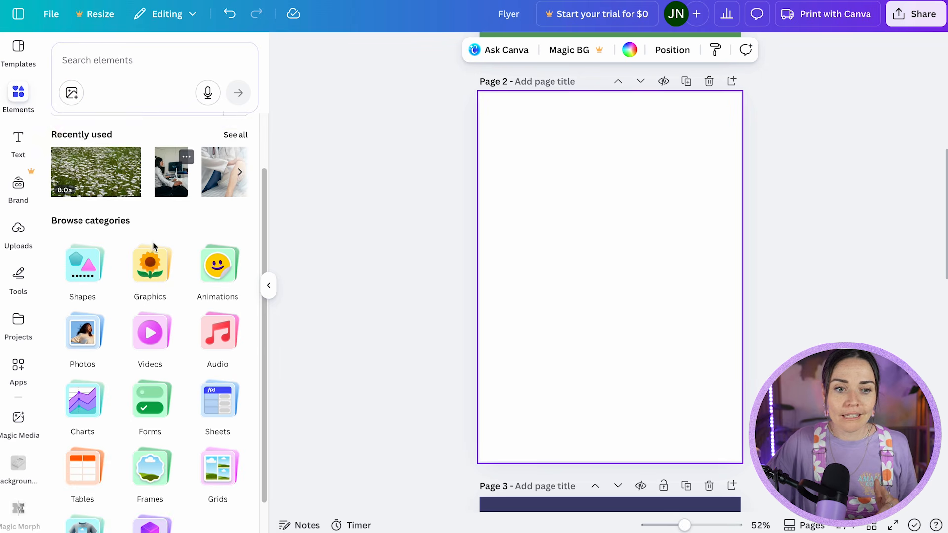
pyautogui.click(86, 432)
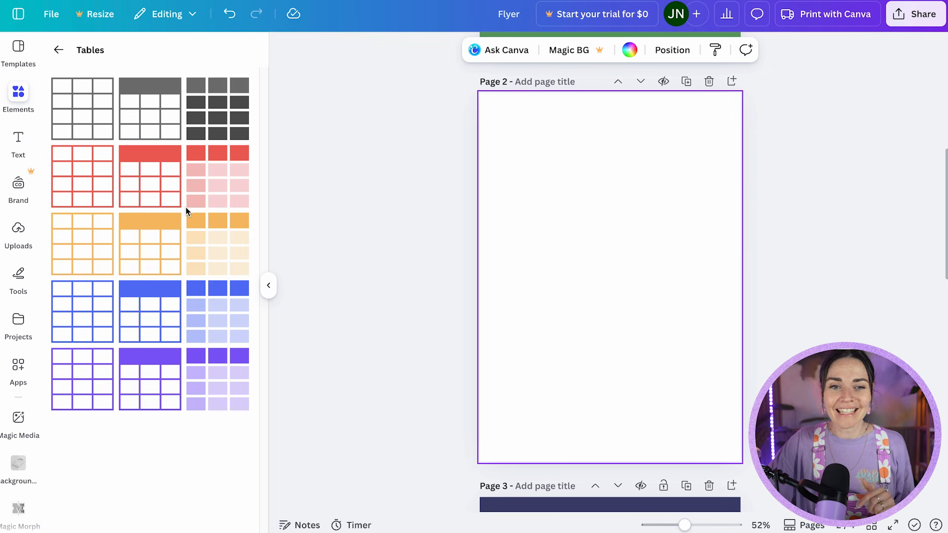
pyautogui.click(201, 228)
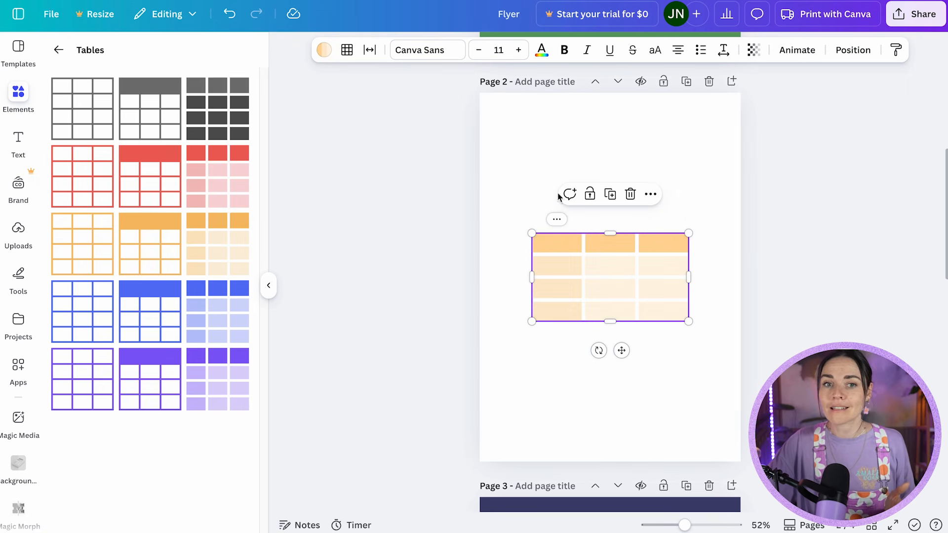
# Add a column beside the table's first column.
pyautogui.click(348, 50)
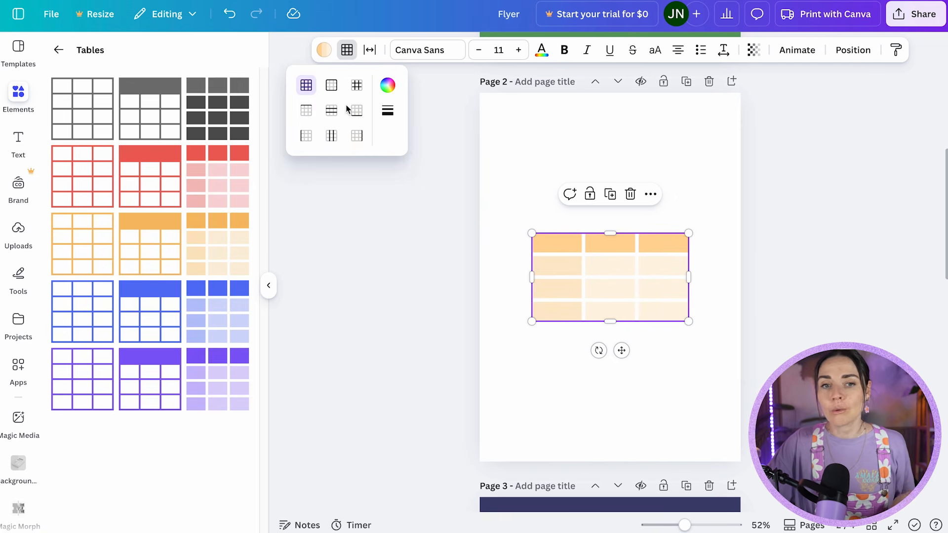
pyautogui.click(323, 50)
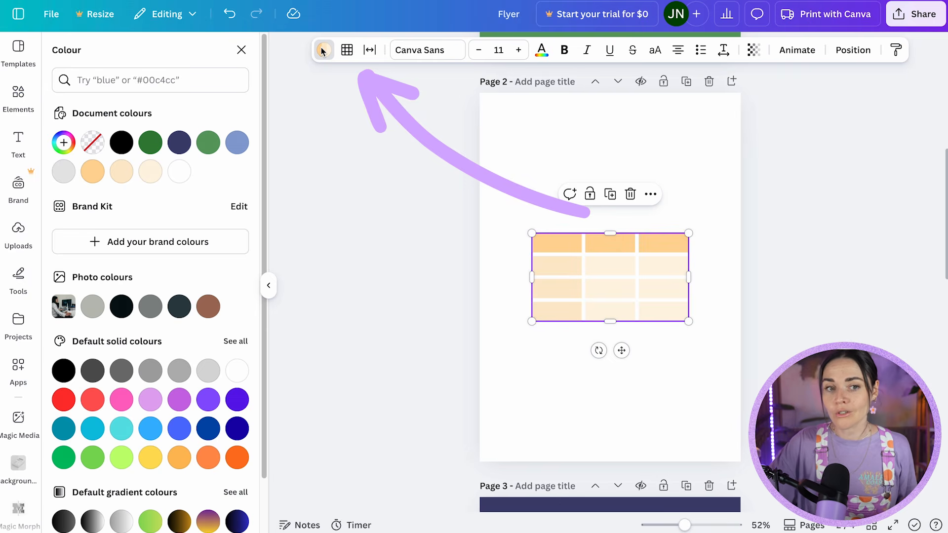
pyautogui.click(560, 247)
pyautogui.click(557, 219)
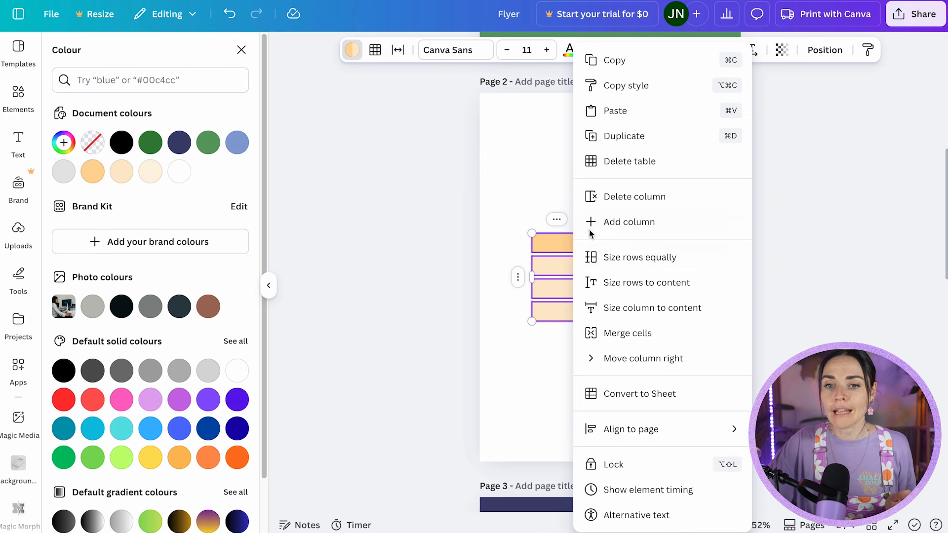
pyautogui.click(636, 224)
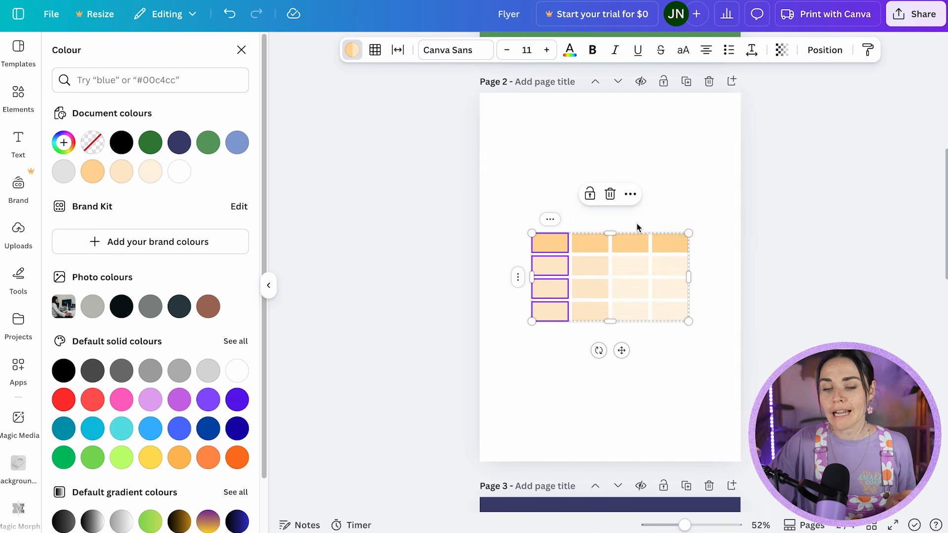
pyautogui.click(636, 223)
pyautogui.scroll(5, 644, 298)
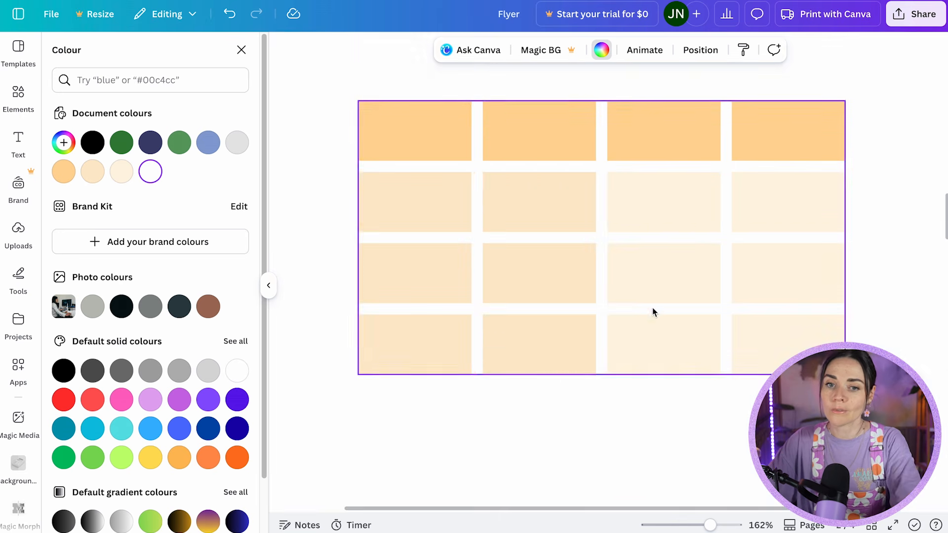
# Fill all four cells of the table's header row with the default solid light purple between lilac and violet.
pyautogui.click(535, 218)
pyautogui.moveTo(412, 144); pyautogui.dragTo(768, 131)
pyautogui.click(393, 131)
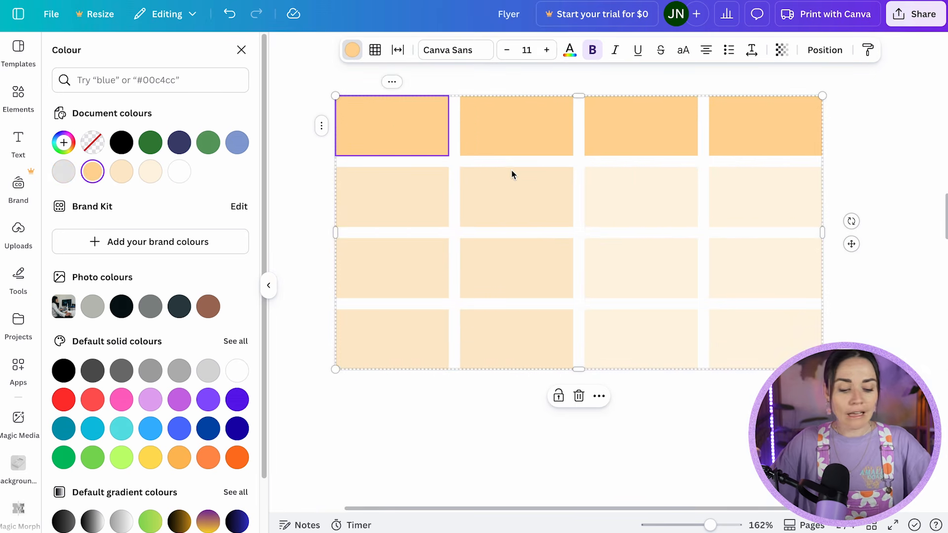
pyautogui.keyDown('shift'); pyautogui.click(772, 130); pyautogui.keyUp('shift')
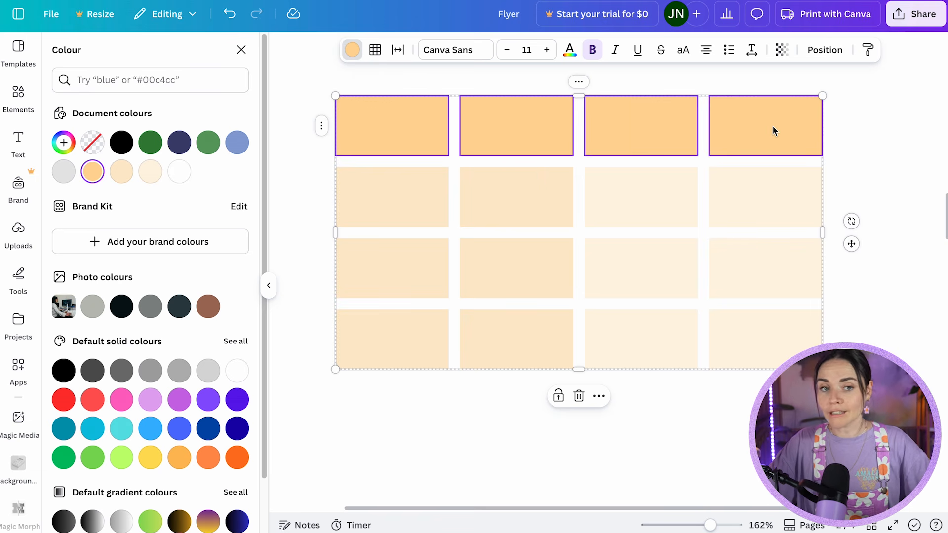
pyautogui.click(172, 400)
# Give every cell of the table a solid black border with a weight of 1.
pyautogui.click(335, 101)
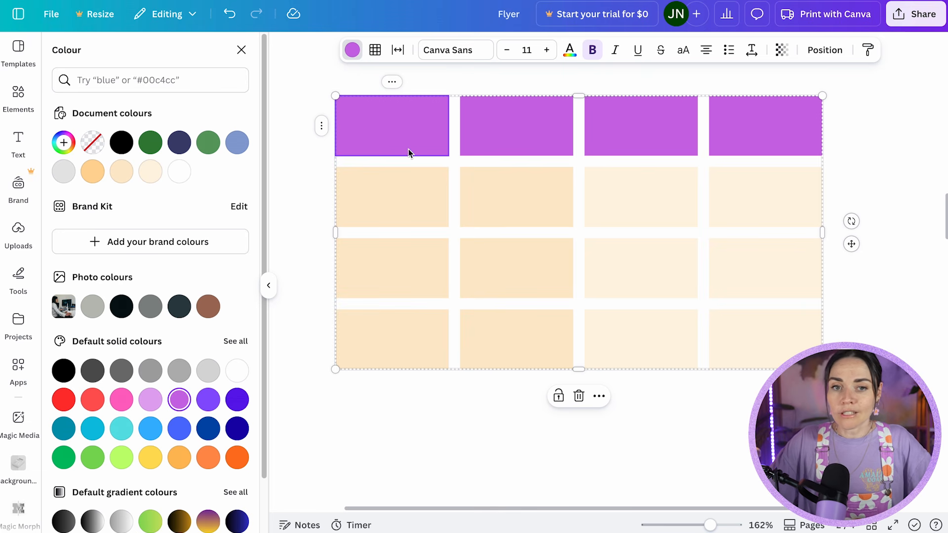
pyautogui.keyDown('shift'); pyautogui.click(772, 340); pyautogui.keyUp('shift')
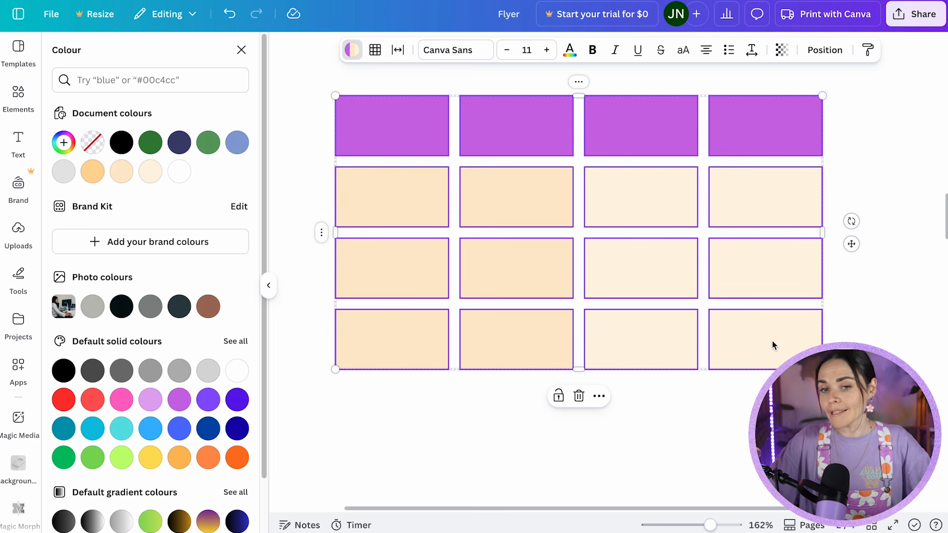
pyautogui.click(381, 51)
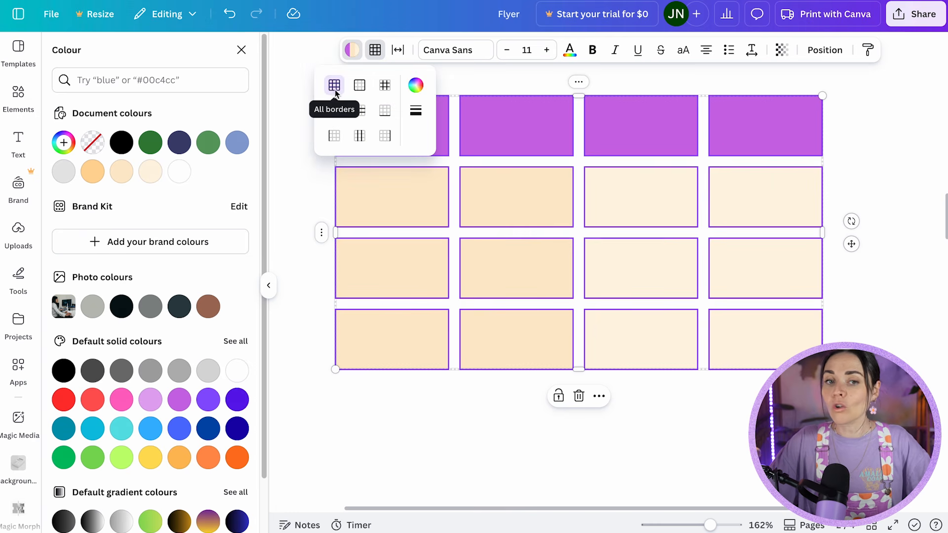
pyautogui.click(416, 110)
pyautogui.moveTo(452, 180); pyautogui.dragTo(472, 180)
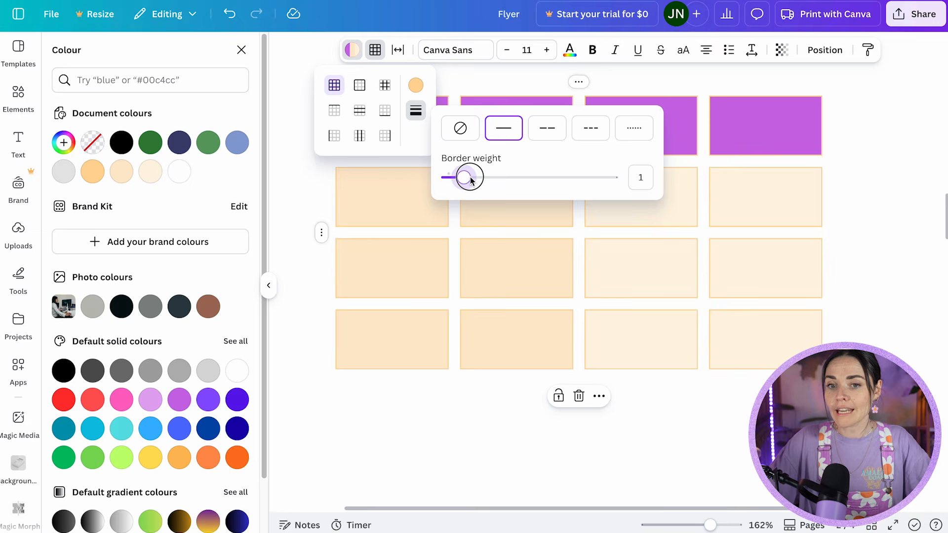
pyautogui.click(416, 85)
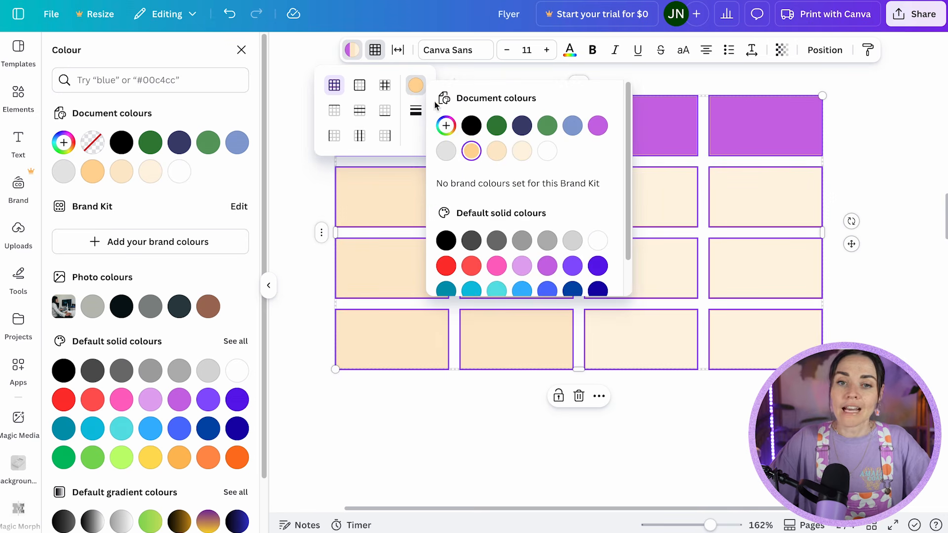
pyautogui.click(471, 129)
pyautogui.click(528, 215)
# Give the table's whole second column a thicker outer border with a weight of 6.
pyautogui.click(491, 111)
pyautogui.keyDown('shift'); pyautogui.click(527, 327); pyautogui.keyUp('shift')
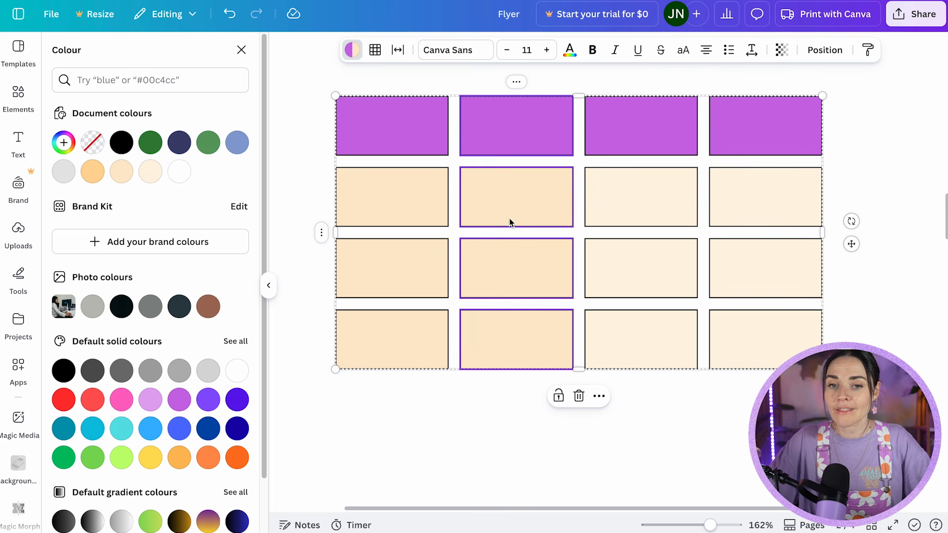
pyautogui.click(374, 50)
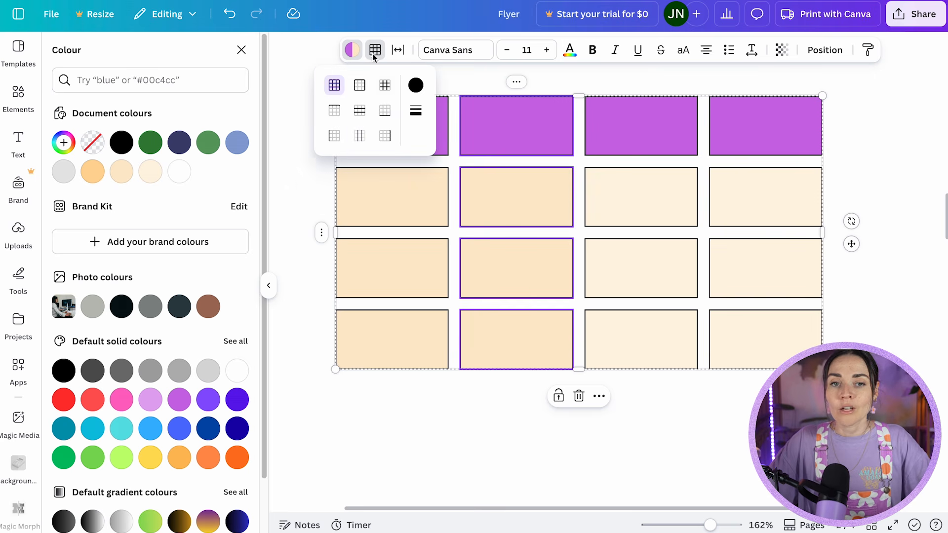
pyautogui.click(360, 85)
pyautogui.click(416, 111)
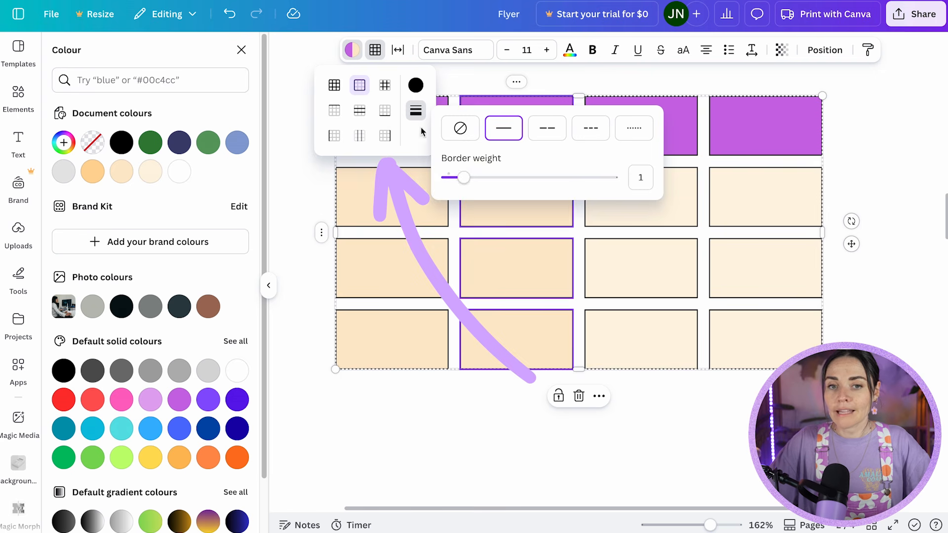
pyautogui.moveTo(464, 178); pyautogui.dragTo(544, 178)
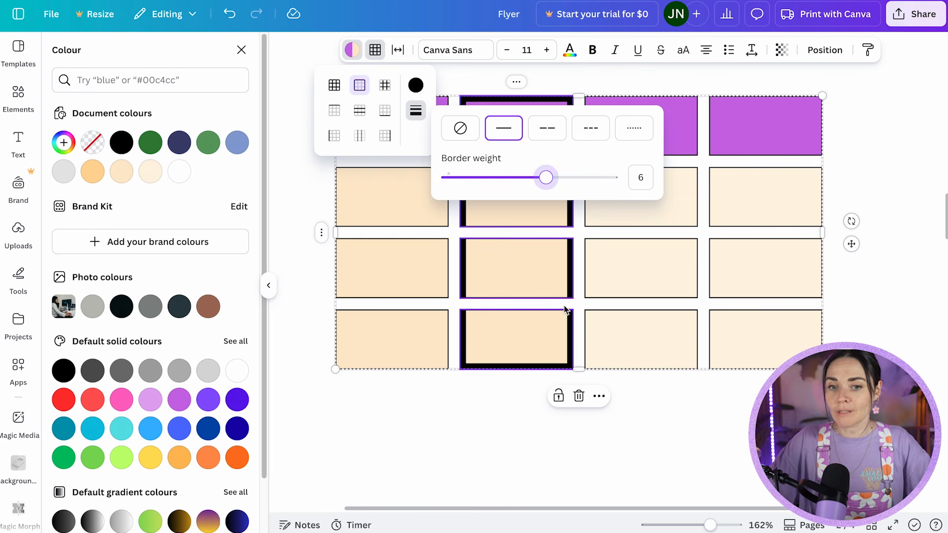
pyautogui.press('Escape')
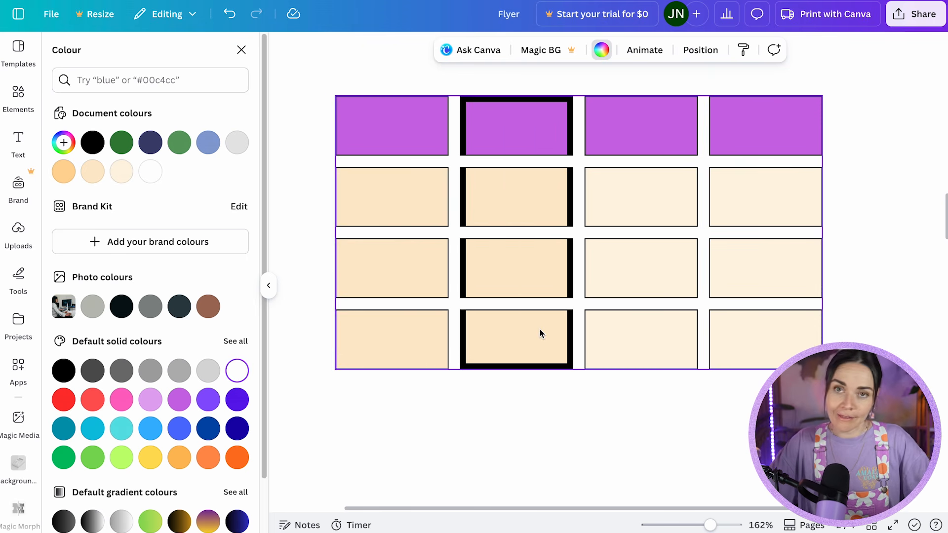
# Set the table spacing to 13 and enter "hello" in the second column's cell just below the header row.
pyautogui.click(366, 110)
pyautogui.click(397, 49)
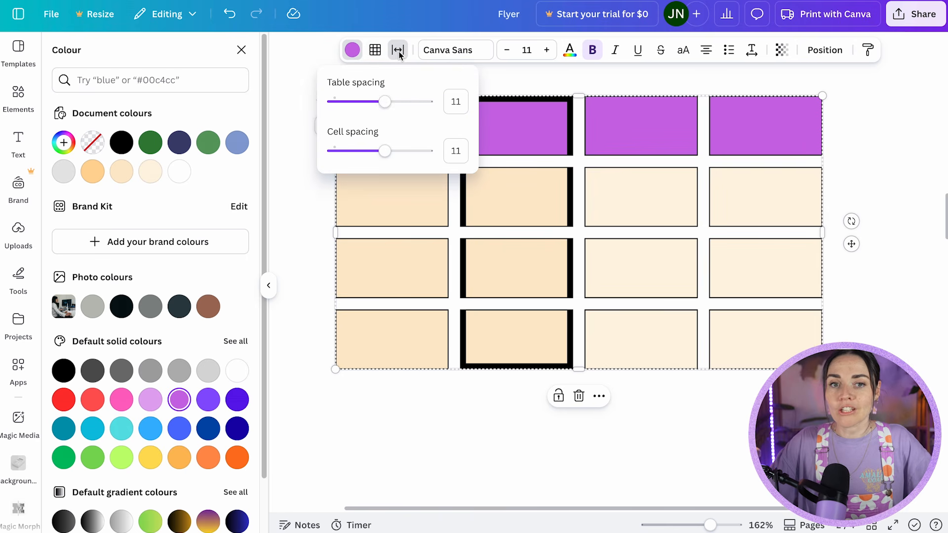
pyautogui.moveTo(385, 102); pyautogui.dragTo(347, 105)
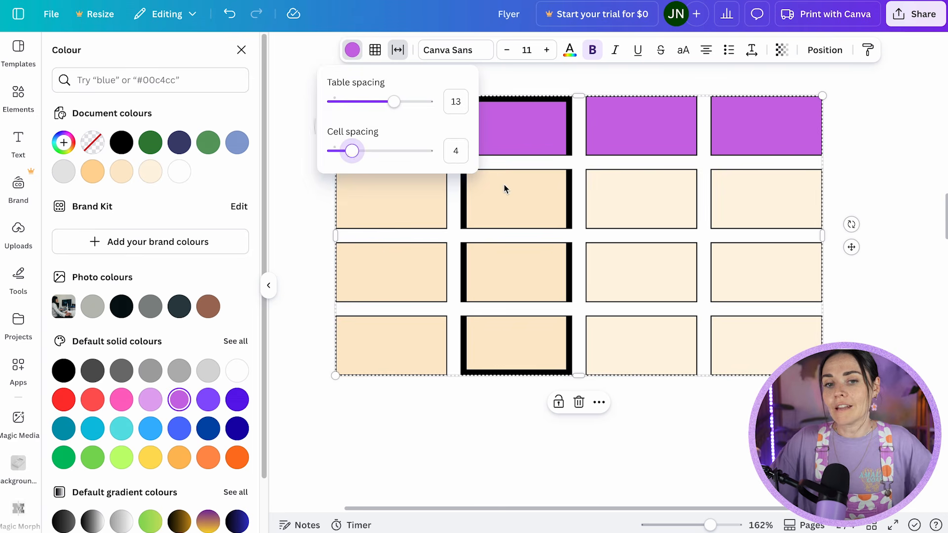
pyautogui.click(505, 188)
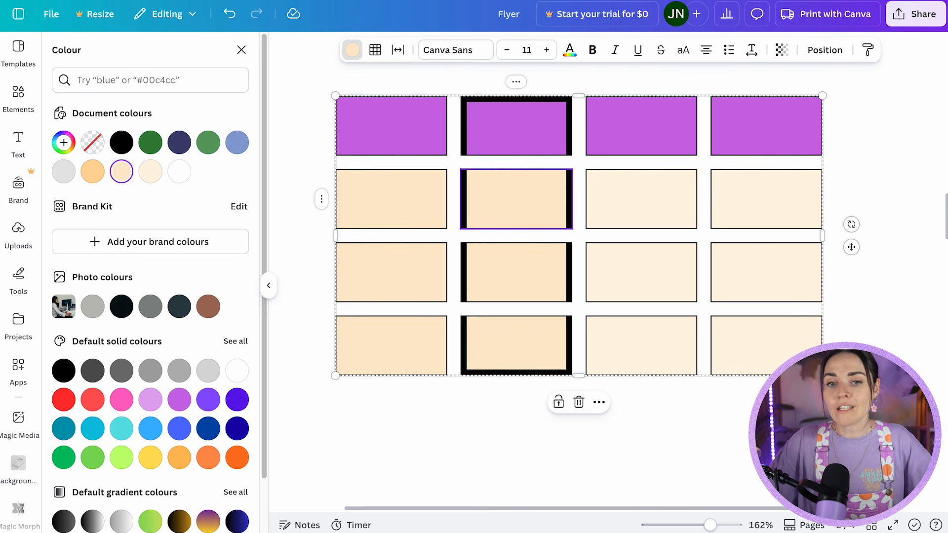
pyautogui.write('hello')
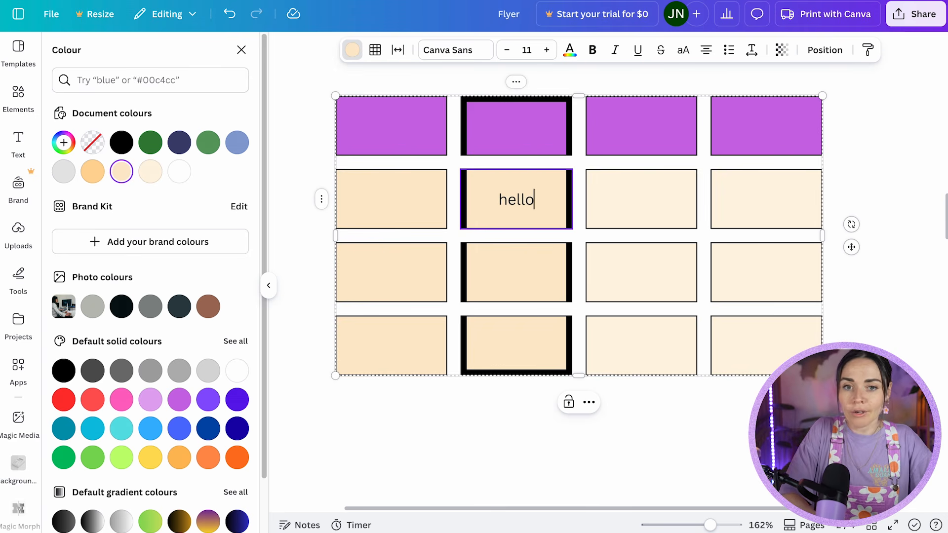
# Set the cell spacing to 20 for all cells of the table.
pyautogui.click(379, 118)
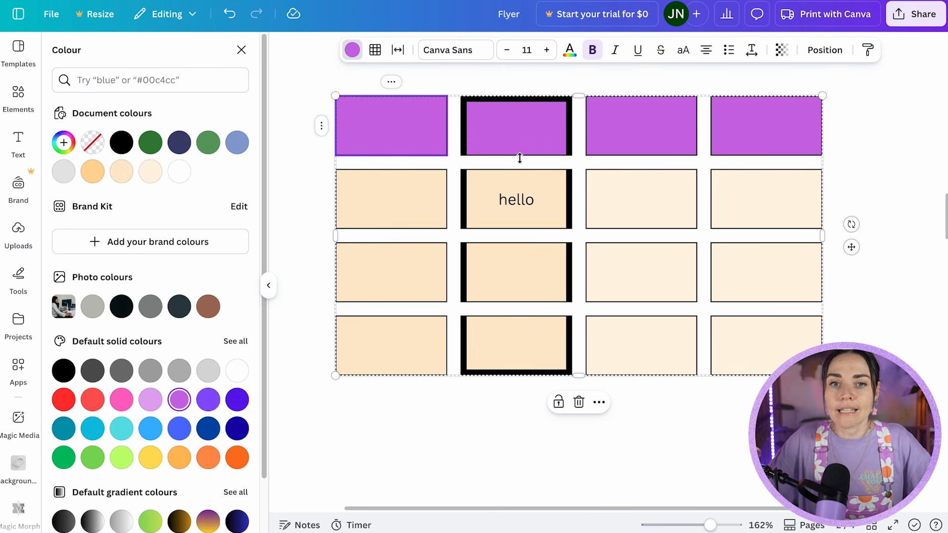
pyautogui.keyDown('shift'); pyautogui.click(762, 342); pyautogui.keyUp('shift')
pyautogui.moveTo(357, 149); pyautogui.dragTo(438, 148)
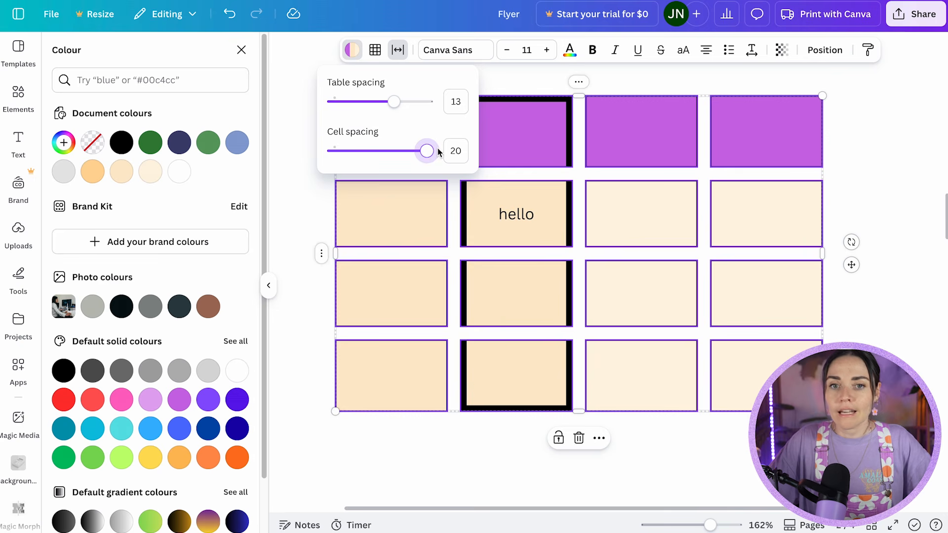
pyautogui.click(513, 281)
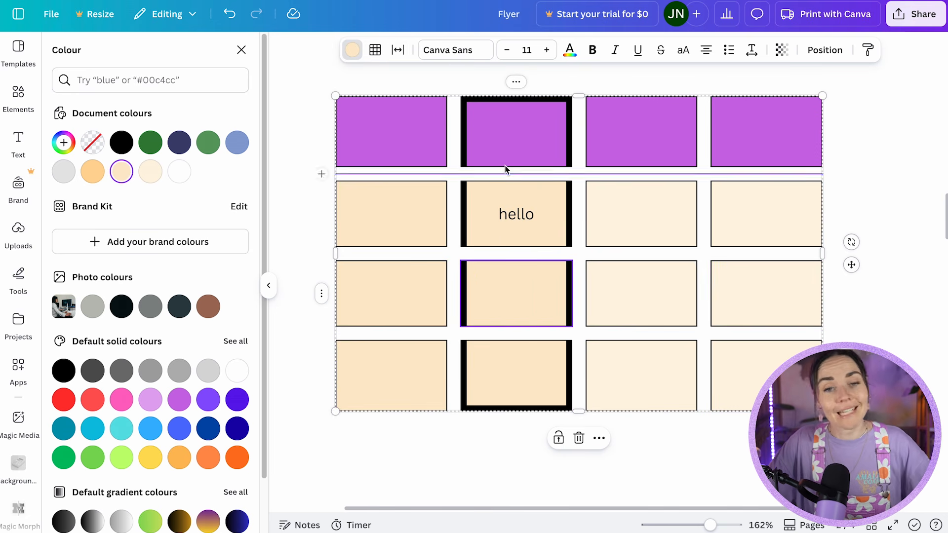
# Set the text size of the first header cell to 8 and view the fonts available for it.
pyautogui.click(402, 138)
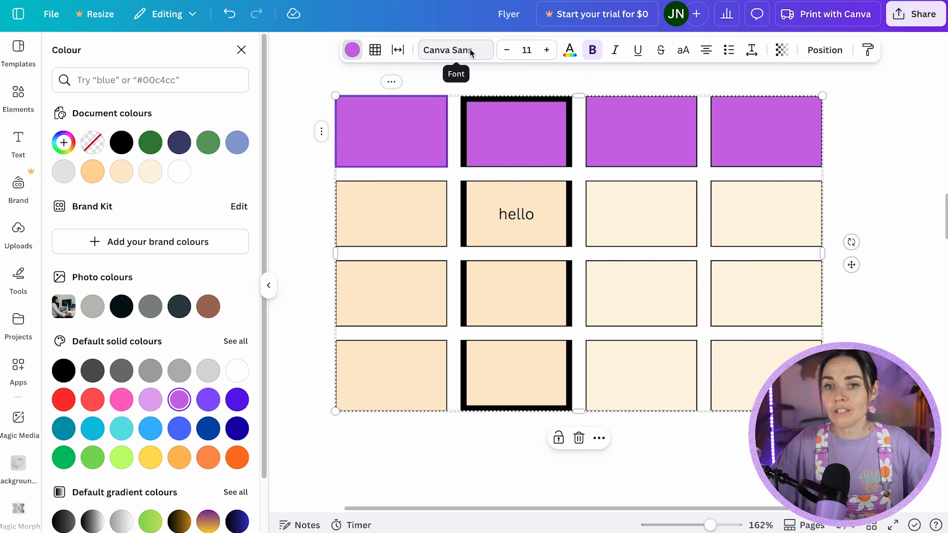
pyautogui.click(507, 51)
pyautogui.click(507, 53)
pyautogui.click(507, 53)
pyautogui.click(448, 49)
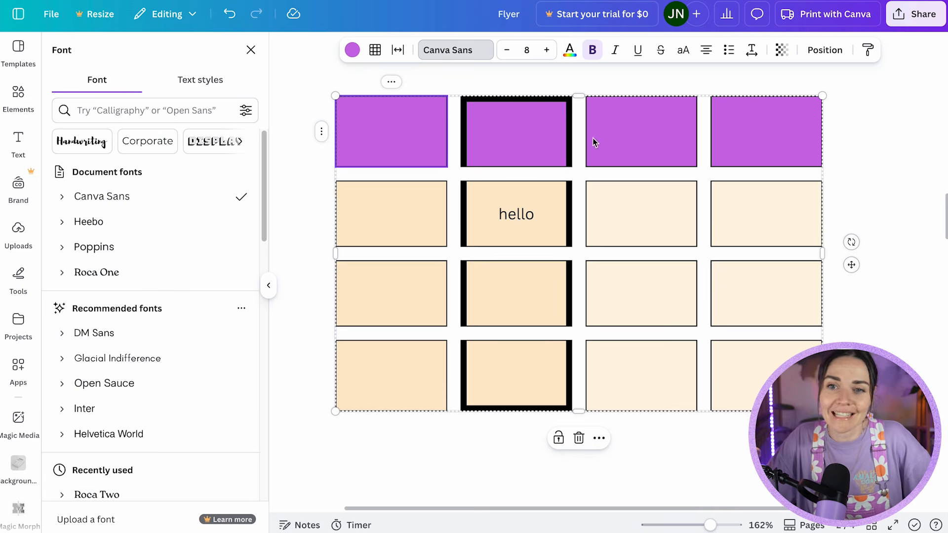
pyautogui.click(316, 148)
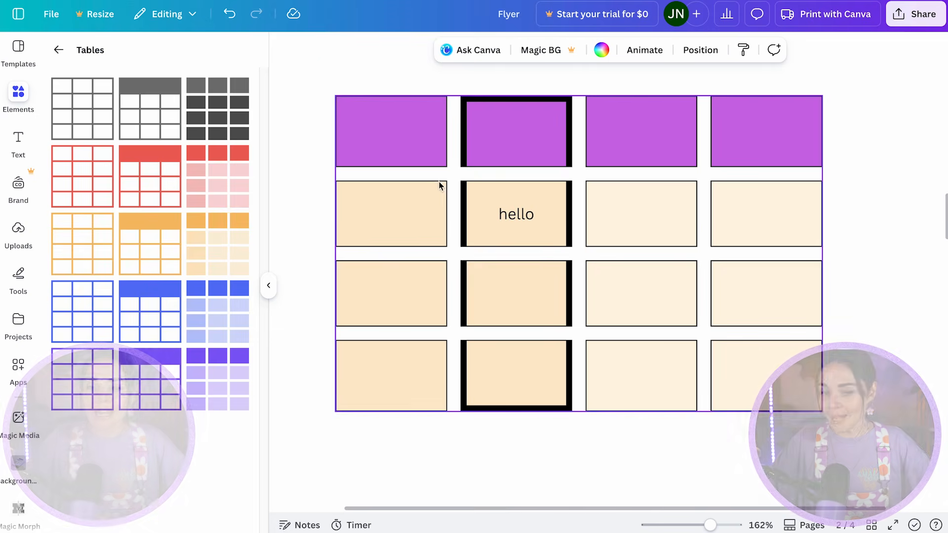
# Show the page thumbnails and add a new Sheet page after page 4 of the flyer.
pyautogui.click(804, 525)
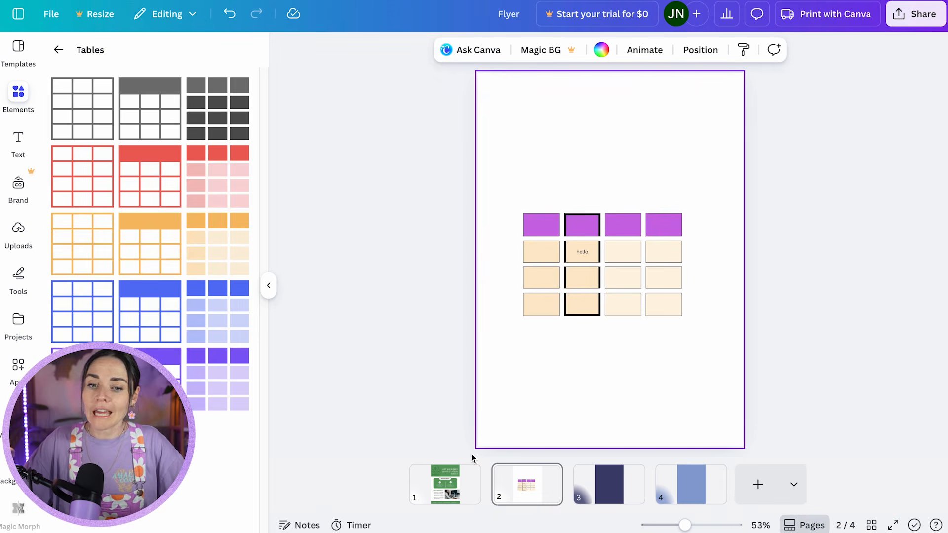
pyautogui.click(794, 487)
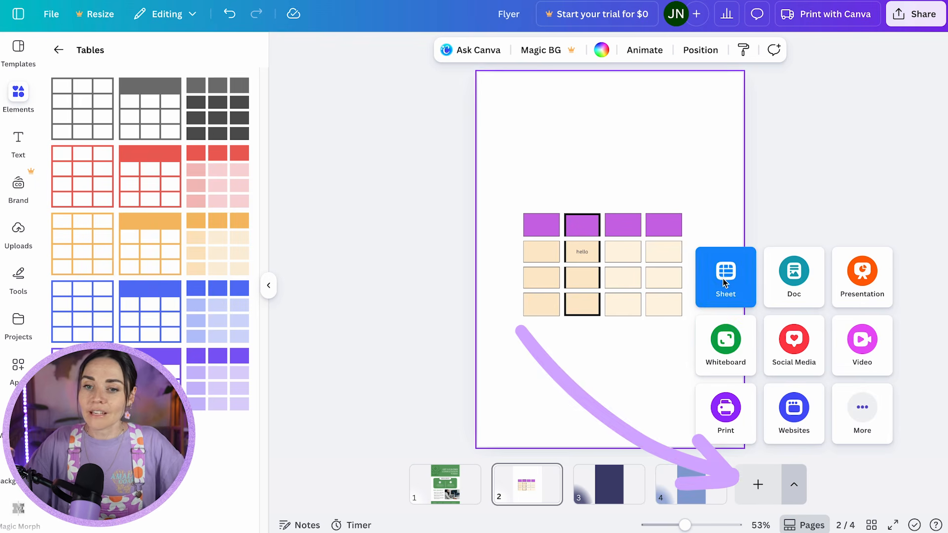
pyautogui.click(724, 283)
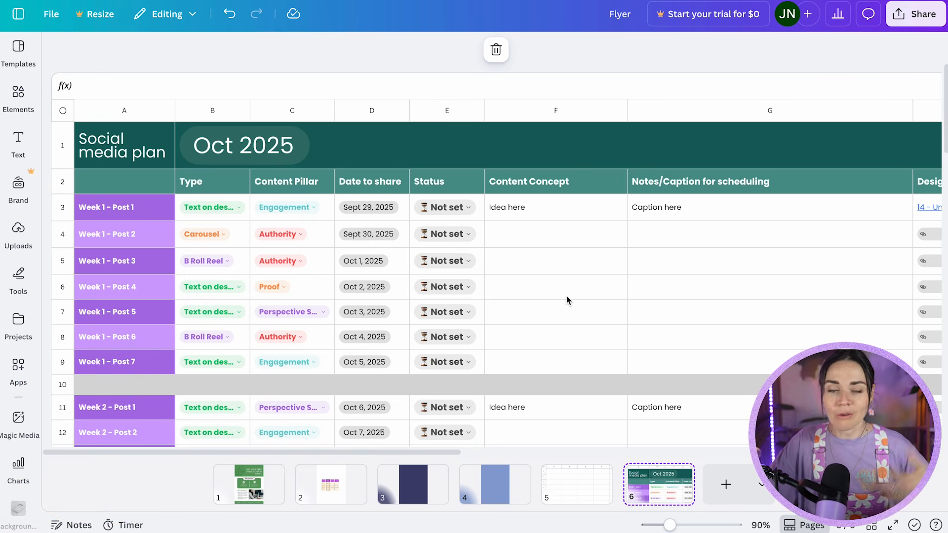
# Examine the social media plan sheet's columns, its Type and Status dropdown options, and the number formats available for its cells.
pyautogui.scroll(-3, 297, 222)
pyautogui.scroll(3, 346, 237)
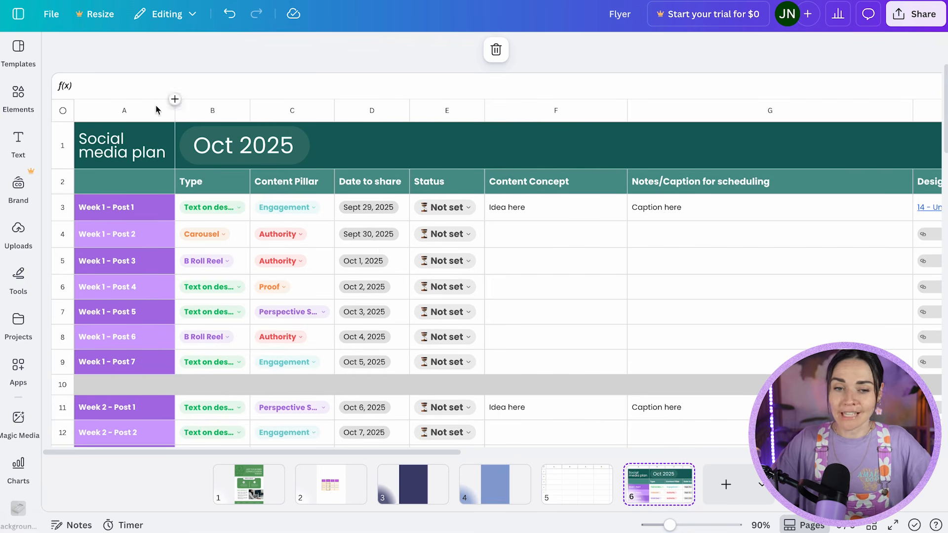
pyautogui.click(236, 209)
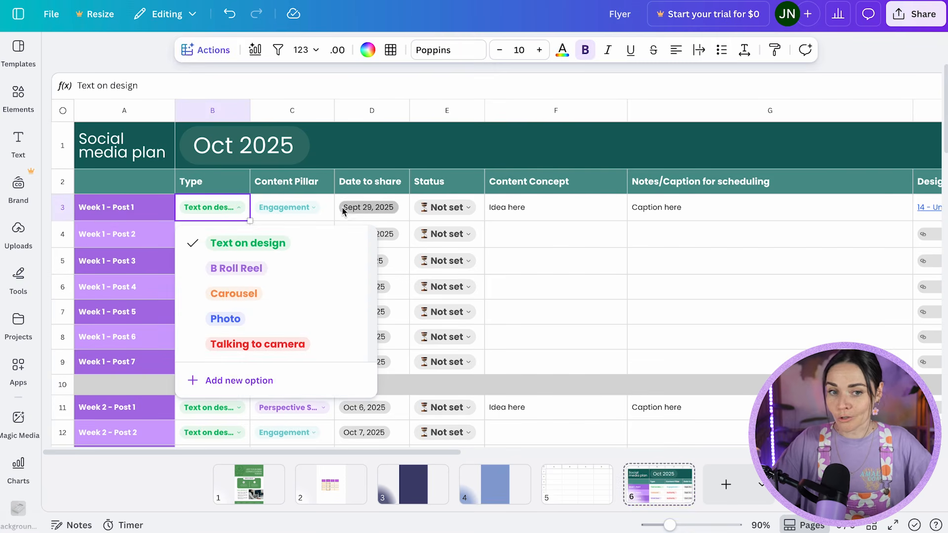
pyautogui.click(369, 208)
pyautogui.click(452, 214)
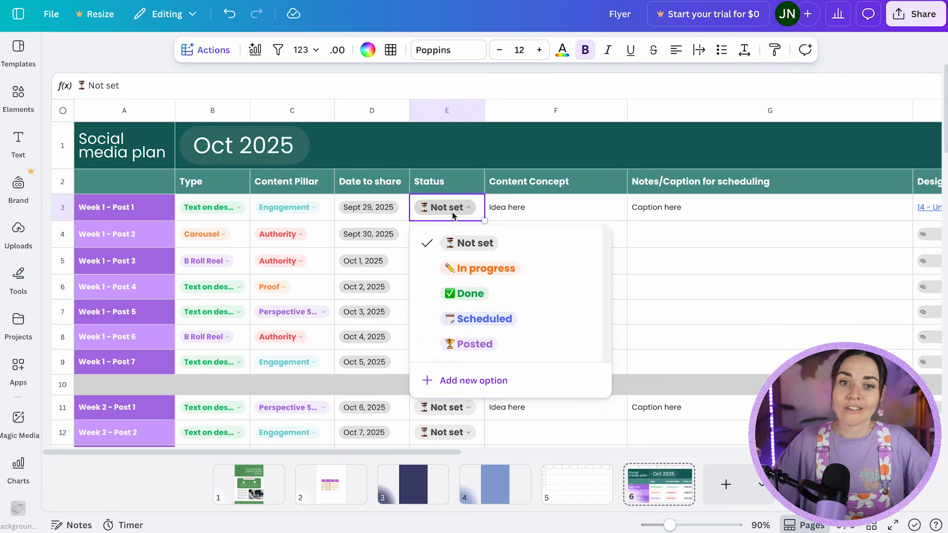
pyautogui.click(716, 182)
pyautogui.hscroll(5, 741, 217)
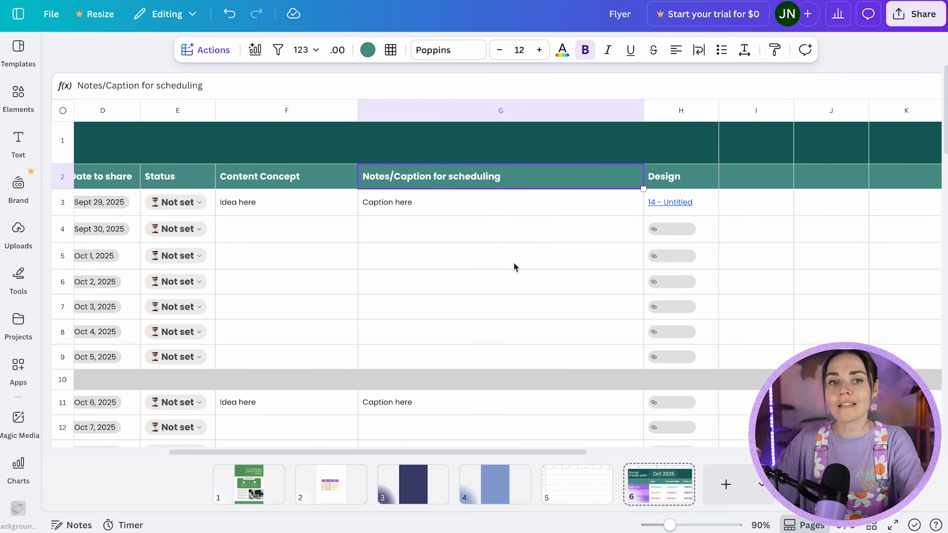
pyautogui.hscroll(-5, 514, 267)
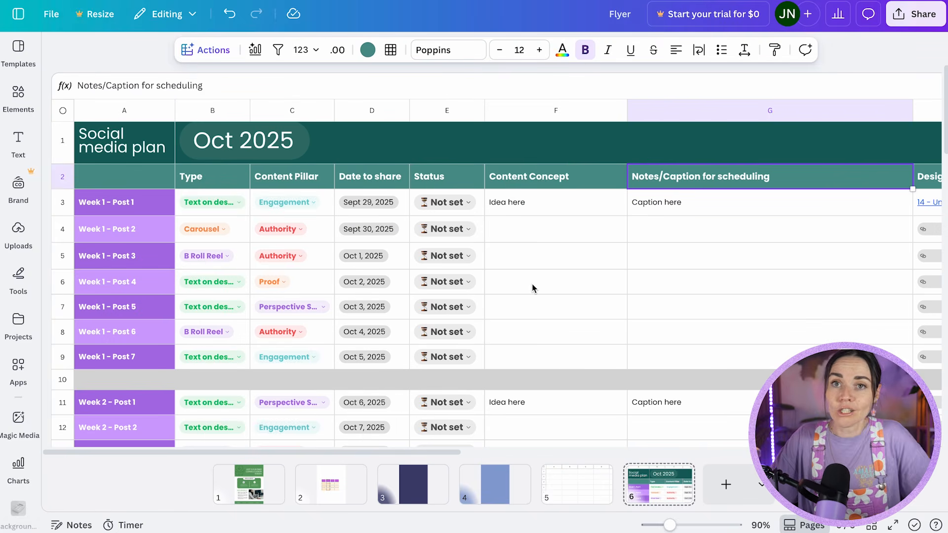
pyautogui.click(302, 51)
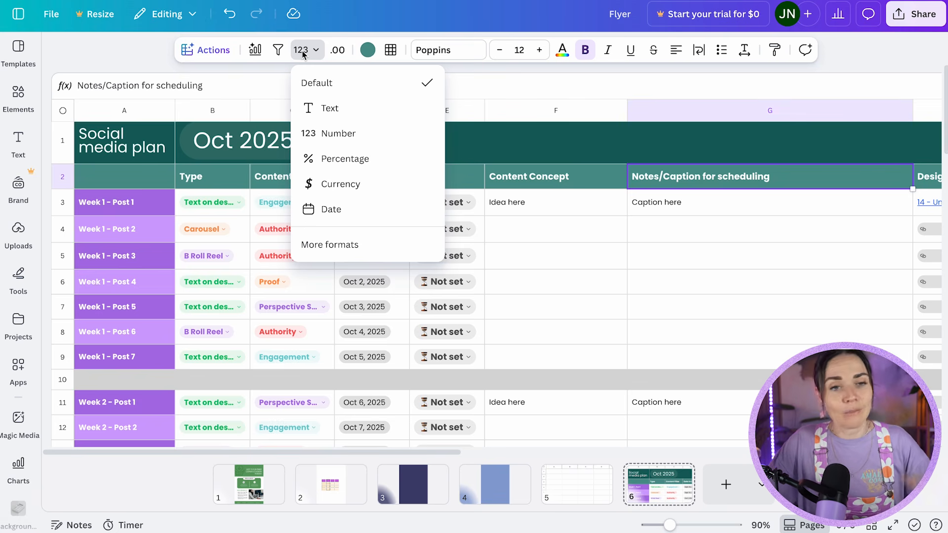
pyautogui.click(630, 205)
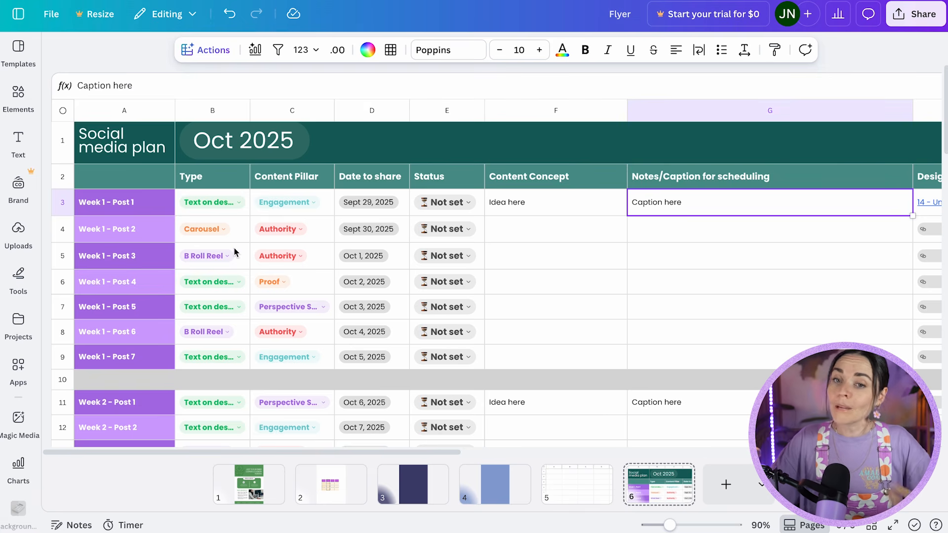
# Move the social media plan sheet page so that it directly follows page 1.
pyautogui.moveTo(656, 485); pyautogui.dragTo(326, 494)
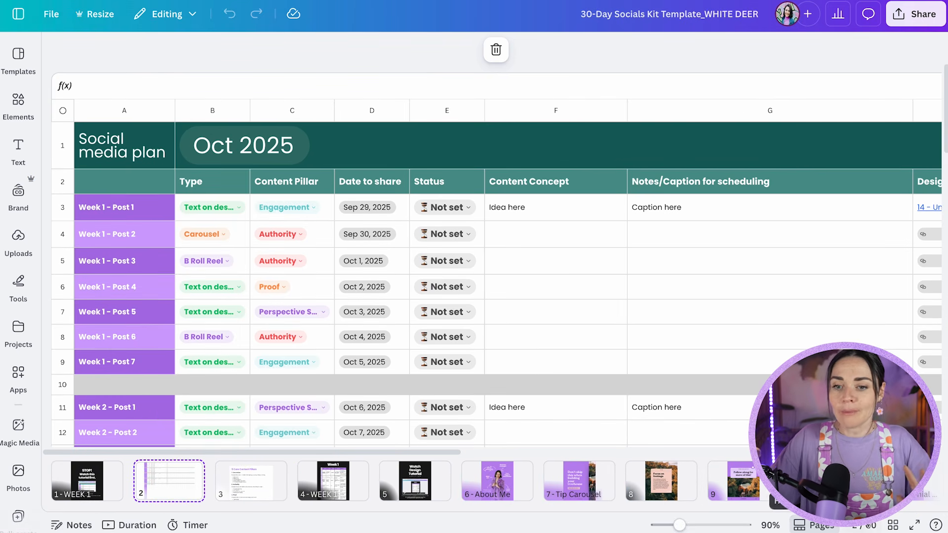
# Look through the 30-Day Socials Kit template's page grid, content pillars doc, social media plan sheet, and its tutorial and About Me pages.
pyautogui.click(893, 525)
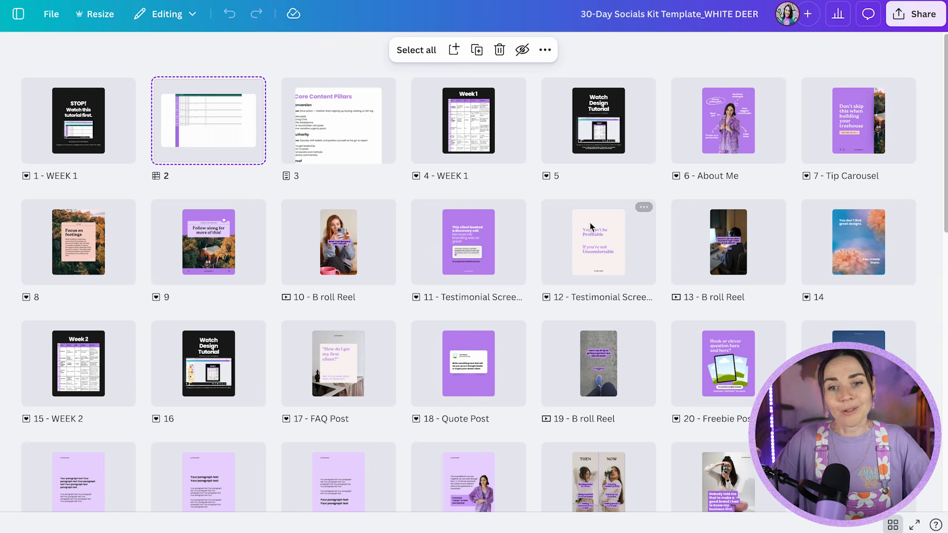
pyautogui.doubleClick(331, 121)
pyautogui.moveTo(312, 183); pyautogui.dragTo(328, 349)
pyautogui.click(349, 322)
pyautogui.scroll(-10, 297, 163)
pyautogui.scroll(10, 344, 247)
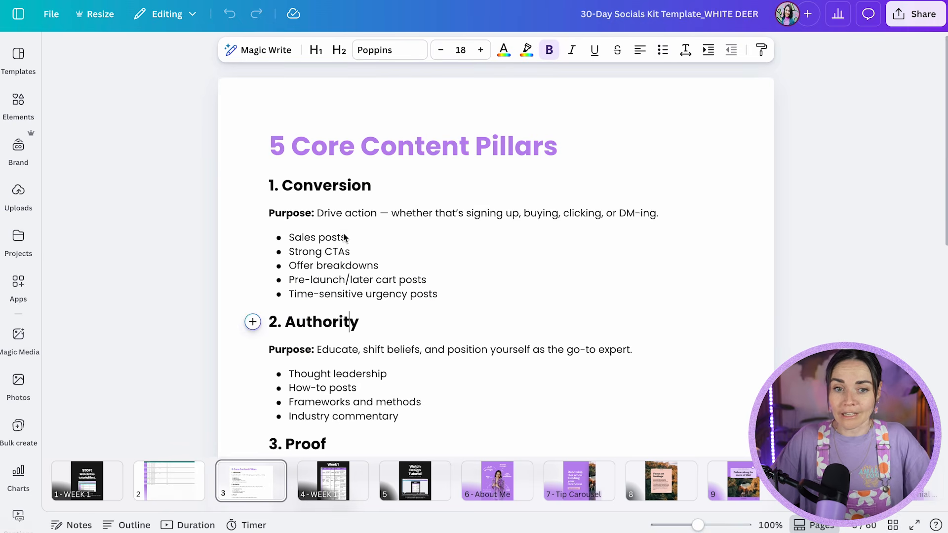
pyautogui.click(193, 476)
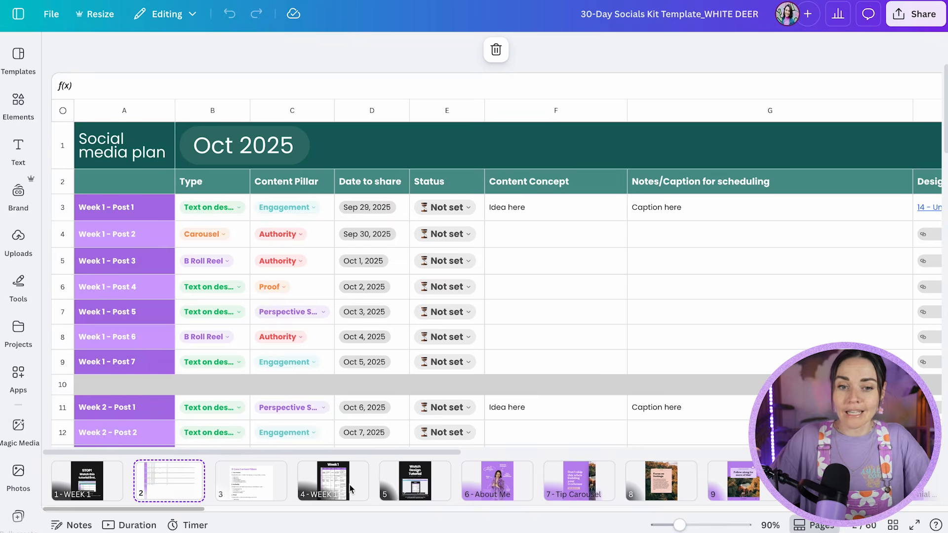
pyautogui.click(415, 483)
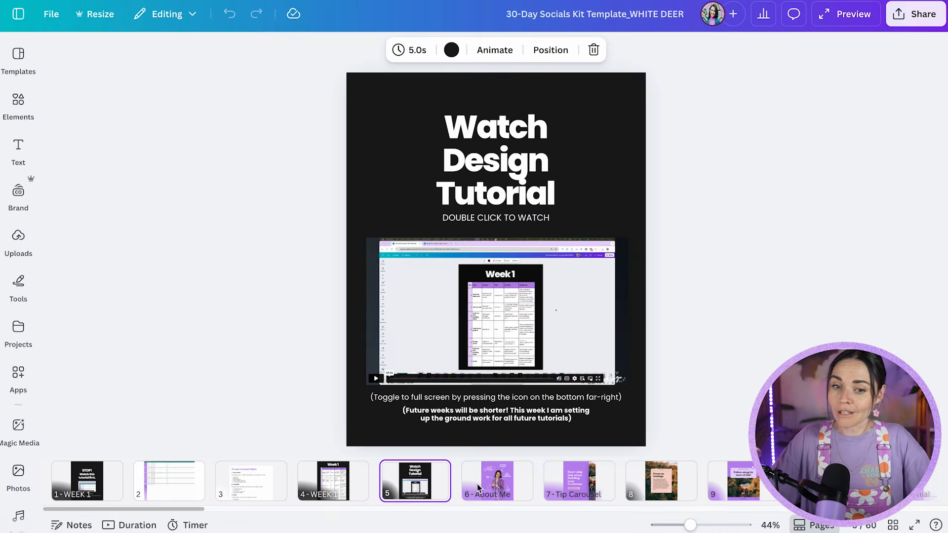
pyautogui.click(491, 489)
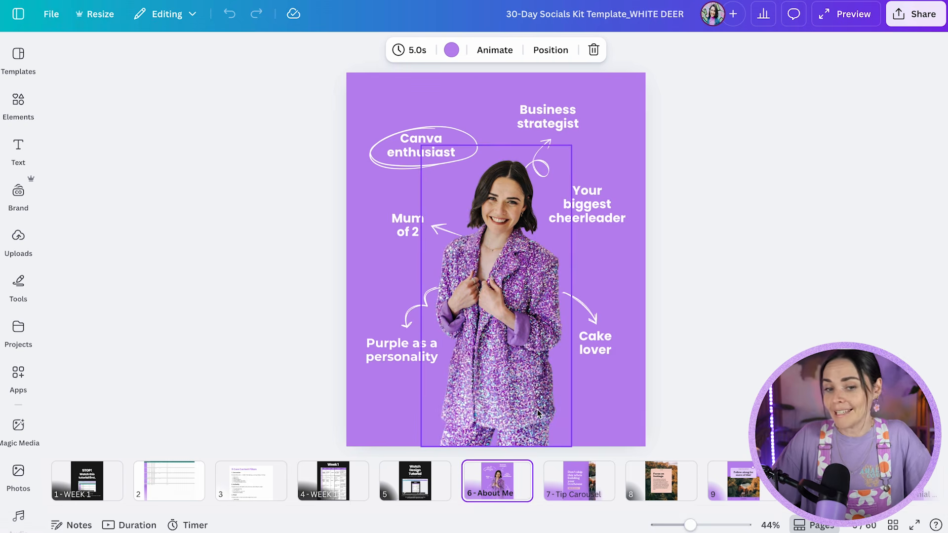
pyautogui.click(333, 485)
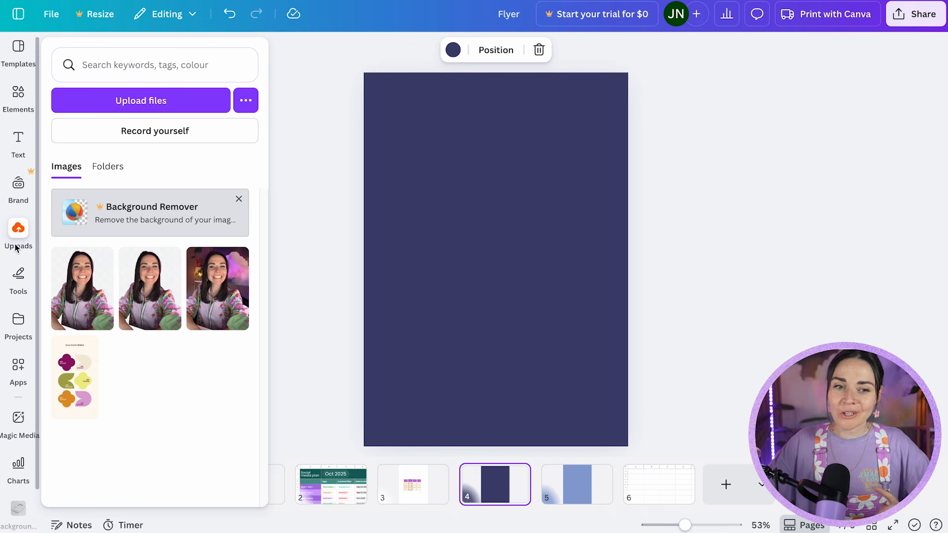
# Place the uploaded Lyla Creative Studio colour palette image in the centre of the dark blue page.
pyautogui.click(75, 378)
pyautogui.moveTo(504, 211)
pyautogui.mouseDown()
pyautogui.moveTo(506, 192)
pyautogui.moveTo(510, 218)
pyautogui.mouseUp()
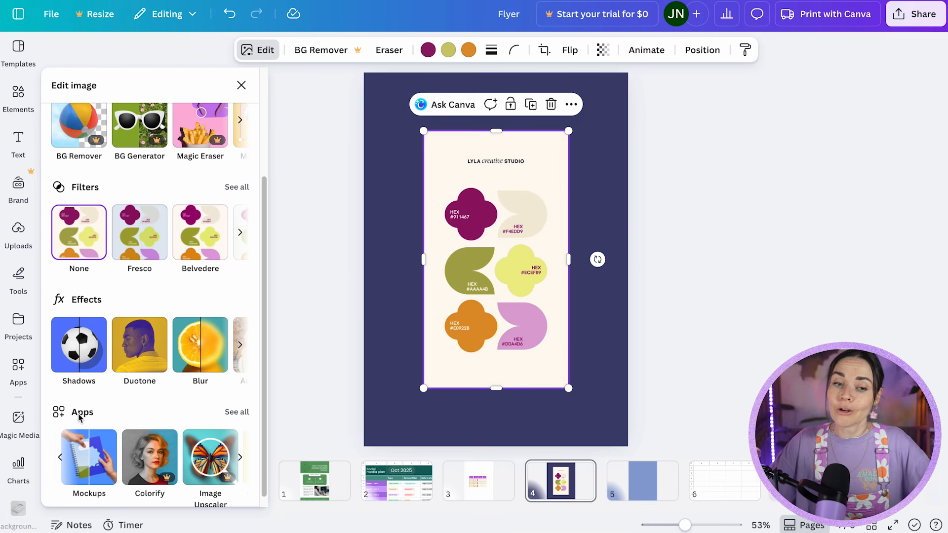
# Look through the mockup categories offered for the palette image, from Popular and Videos down to Tablets & TV.
pyautogui.click(95, 465)
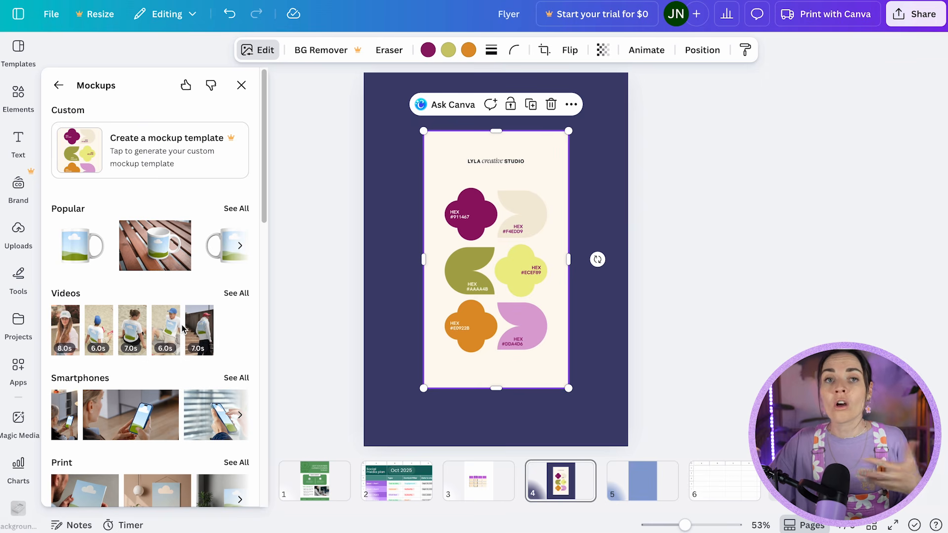
pyautogui.scroll(-2, 183, 328)
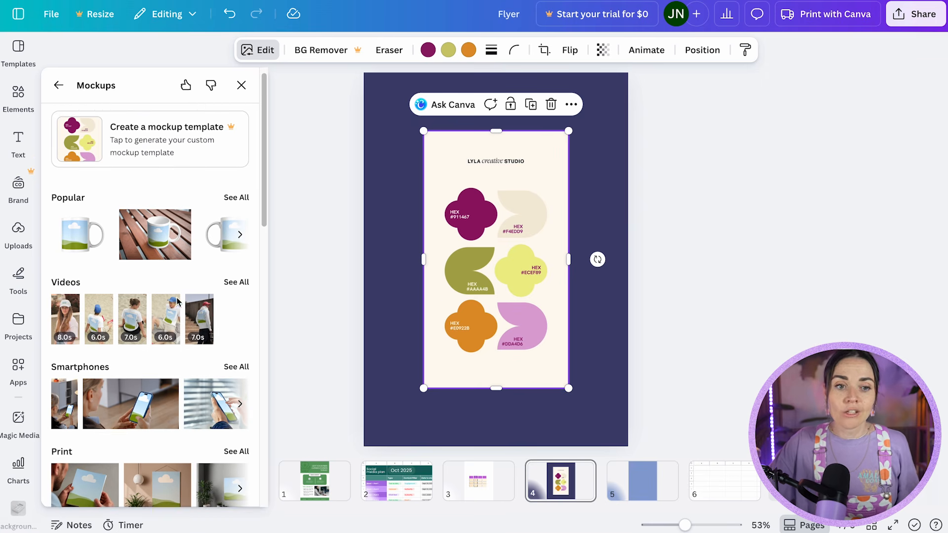
pyautogui.scroll(-5, 178, 198)
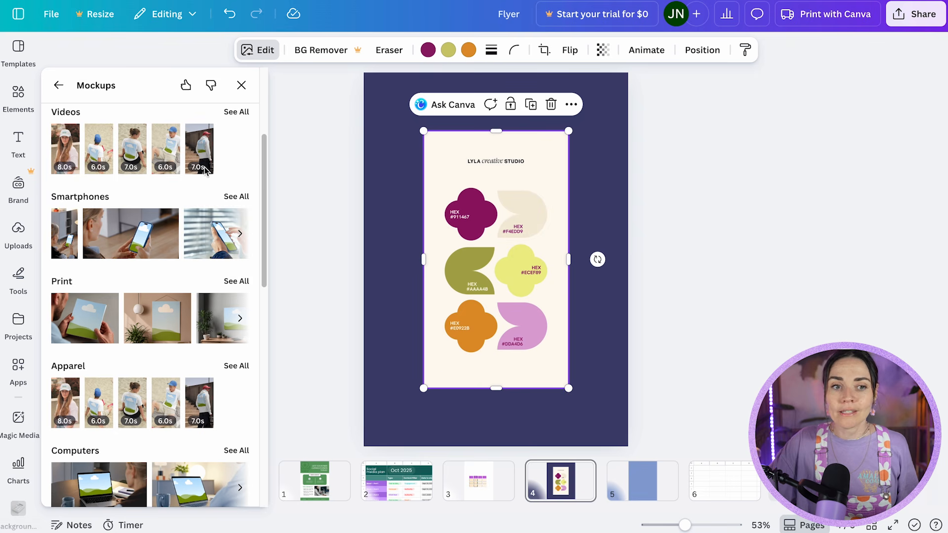
pyautogui.scroll(-6, 184, 201)
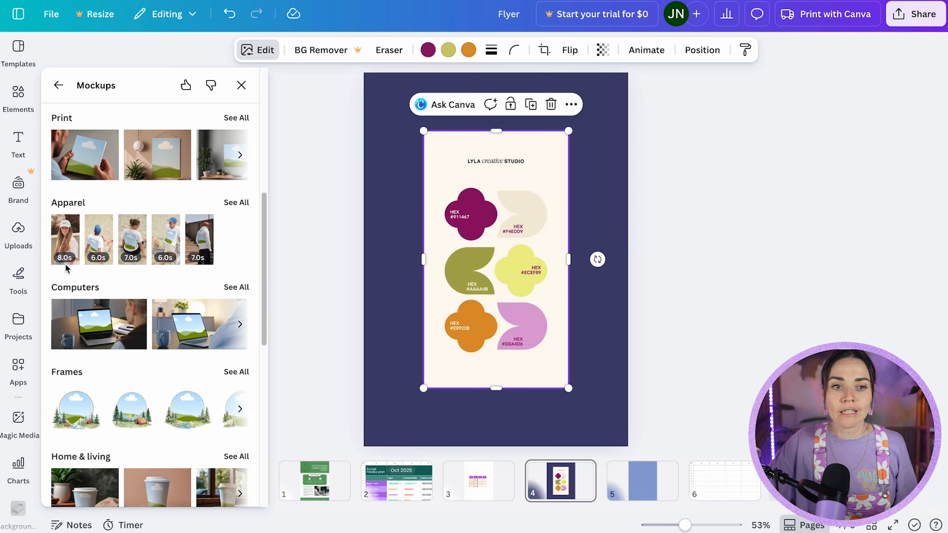
pyautogui.scroll(-8, 198, 277)
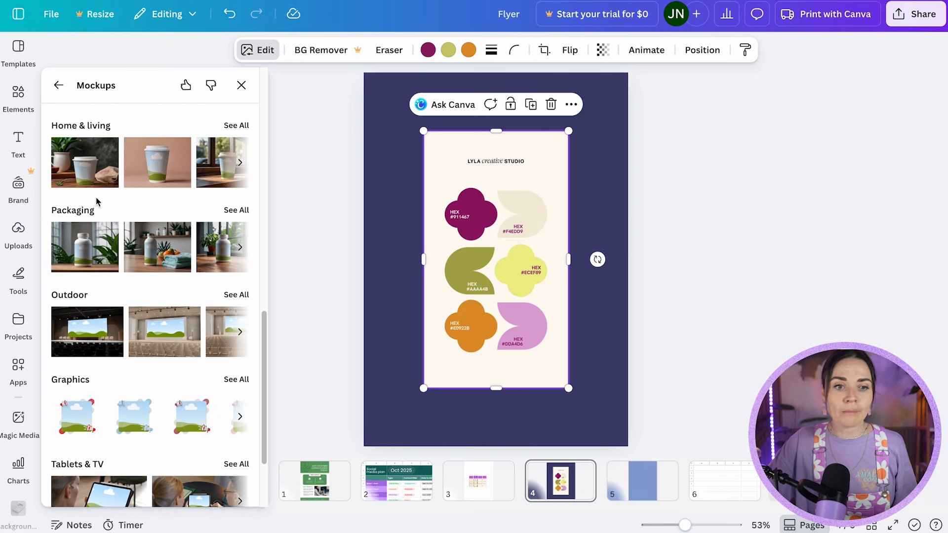
pyautogui.scroll(12, 126, 298)
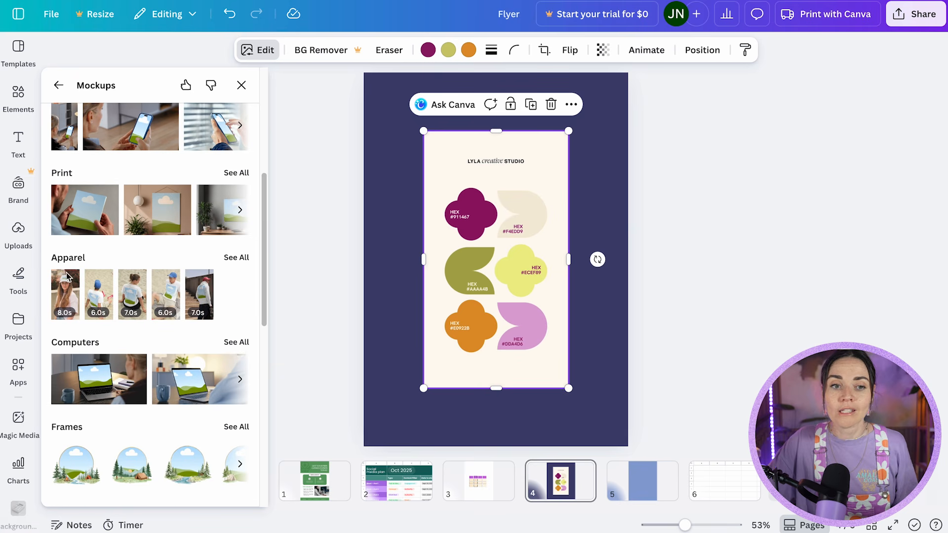
pyautogui.scroll(3, 123, 218)
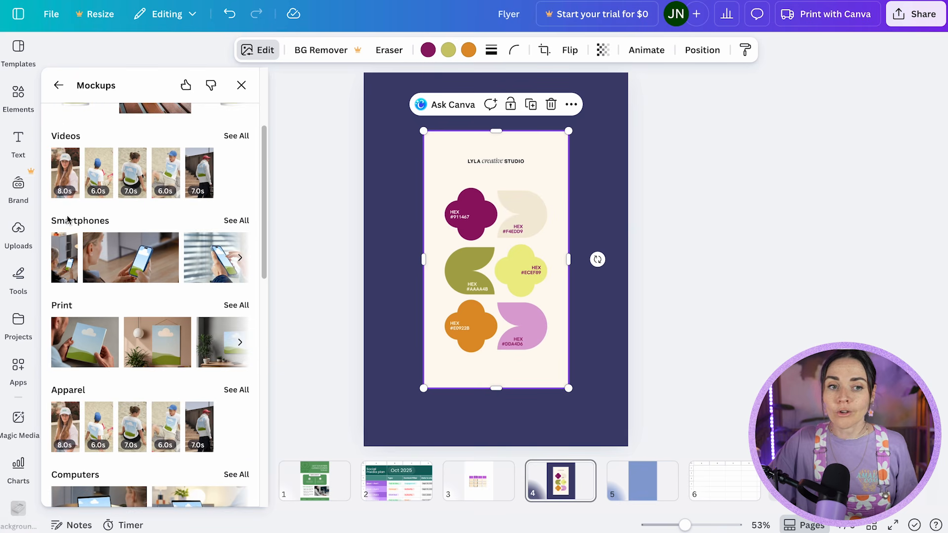
# Turn the palette image into the smartphone mockup of a woman in a mustard blouse holding a phone at a table.
pyautogui.click(230, 225)
pyautogui.scroll(-5, 168, 222)
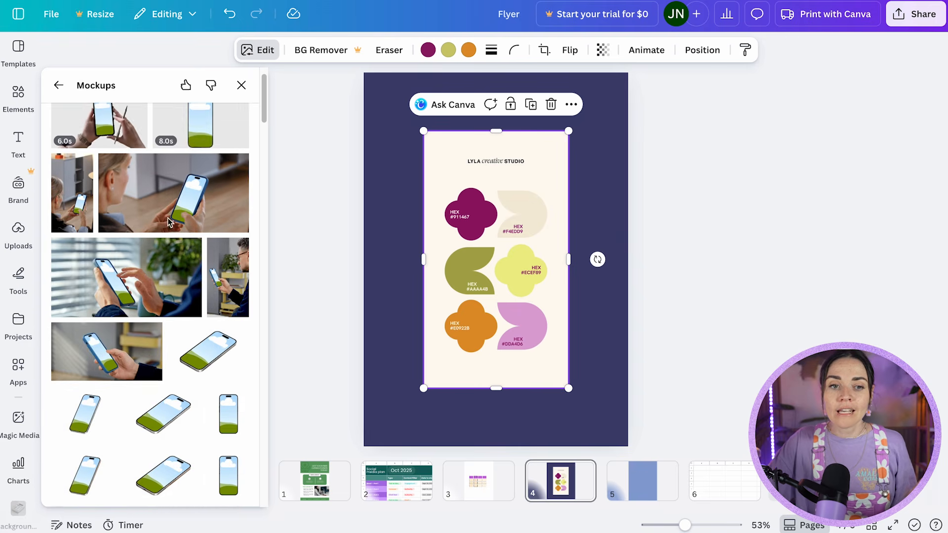
pyautogui.scroll(-6, 168, 223)
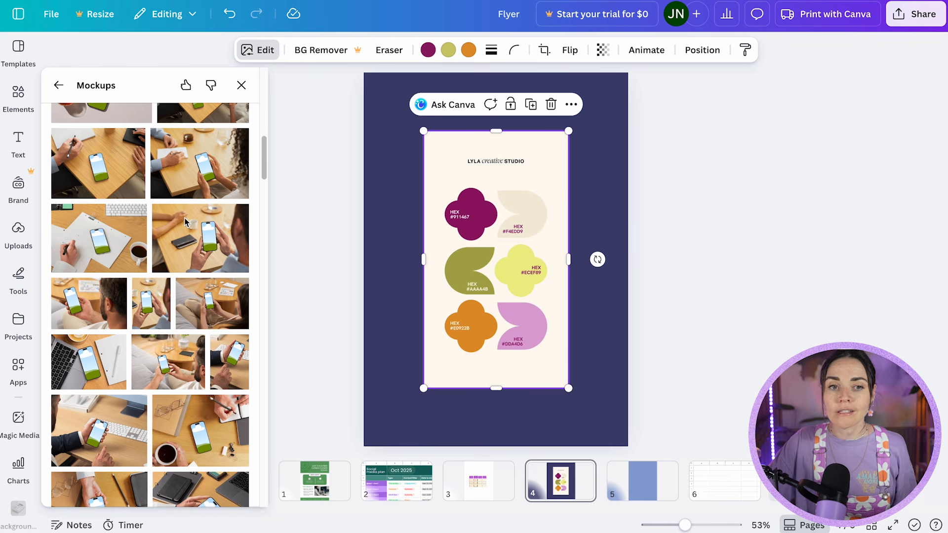
pyautogui.scroll(-10, 170, 223)
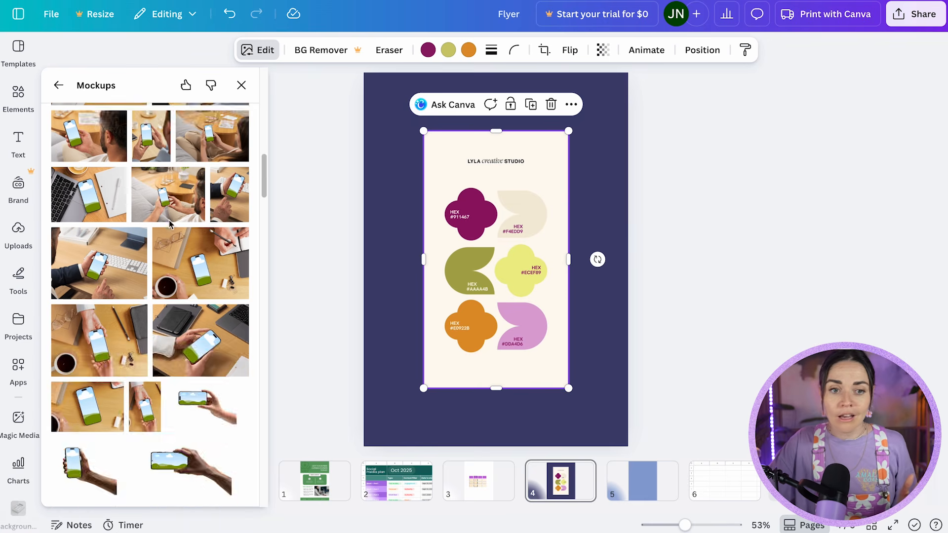
pyautogui.scroll(-3, 171, 226)
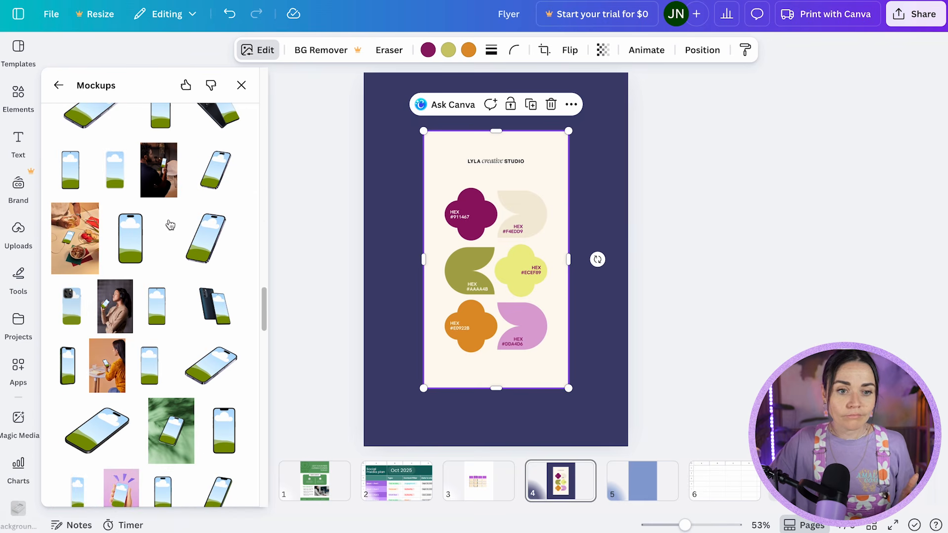
pyautogui.scroll(-2, 169, 225)
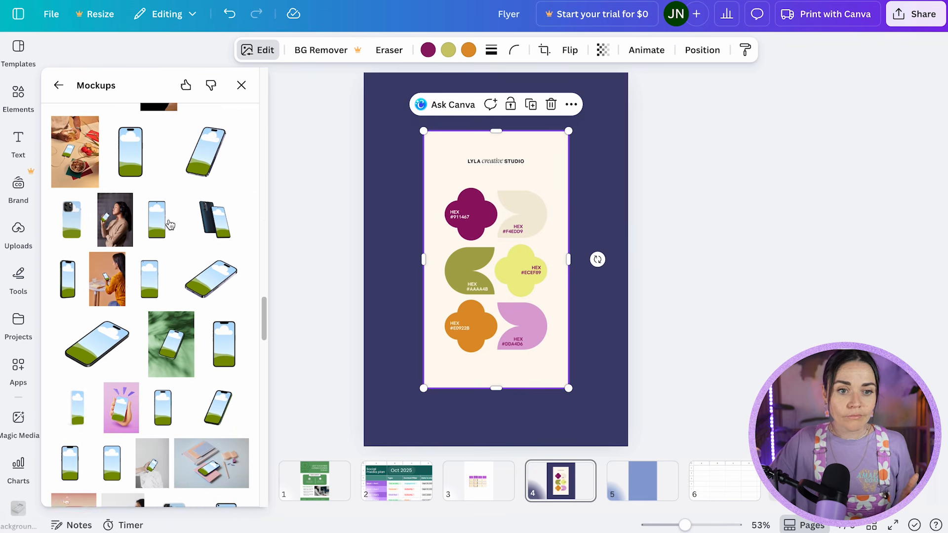
pyautogui.click(116, 290)
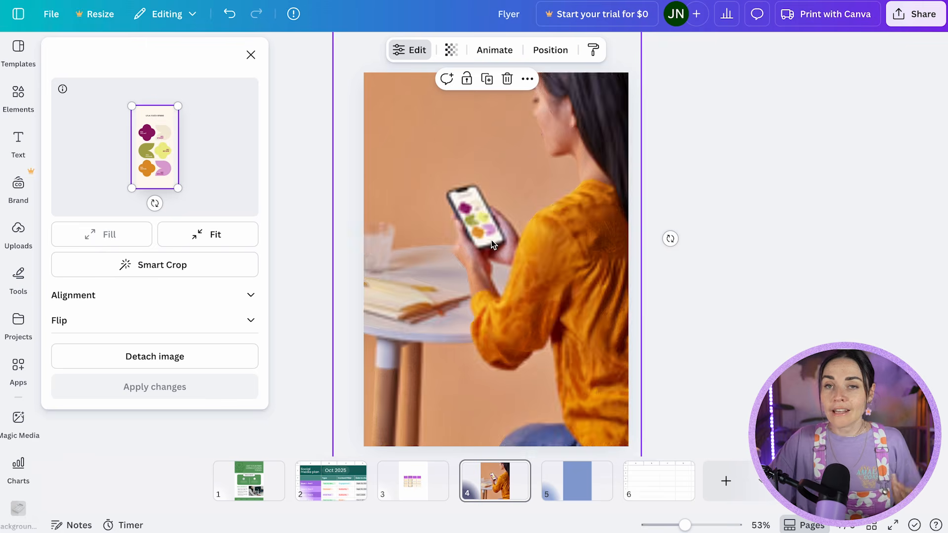
pyautogui.scroll(3, 486, 237)
pyautogui.scroll(6, 487, 237)
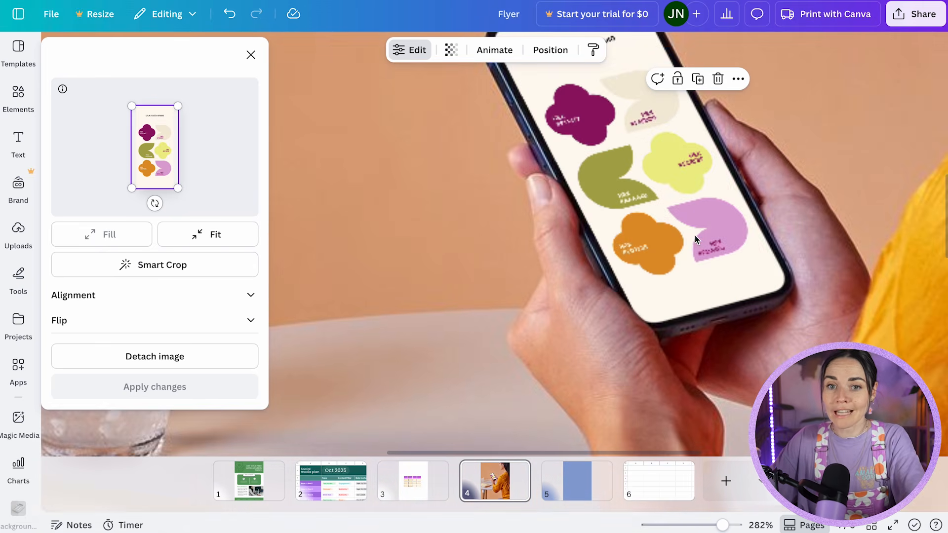
pyautogui.scroll(-8, 695, 235)
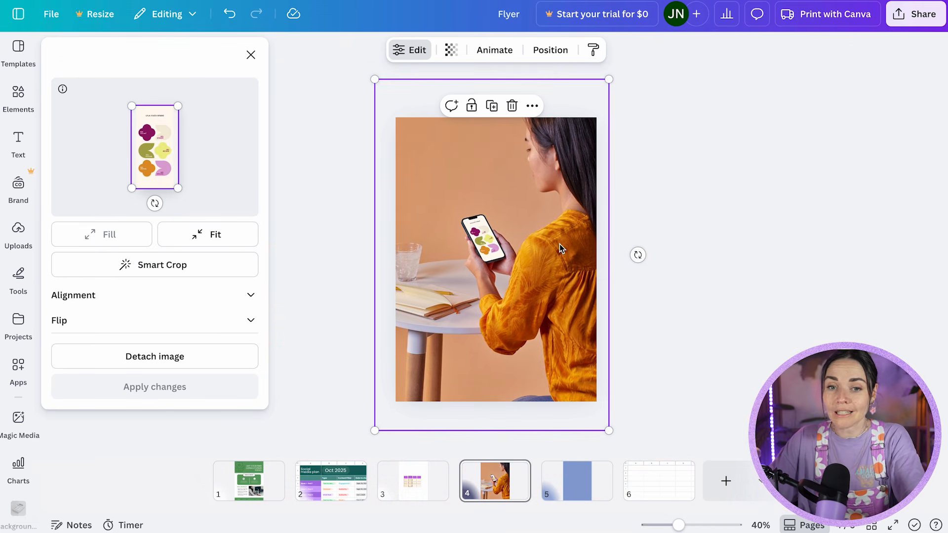
pyautogui.click(676, 248)
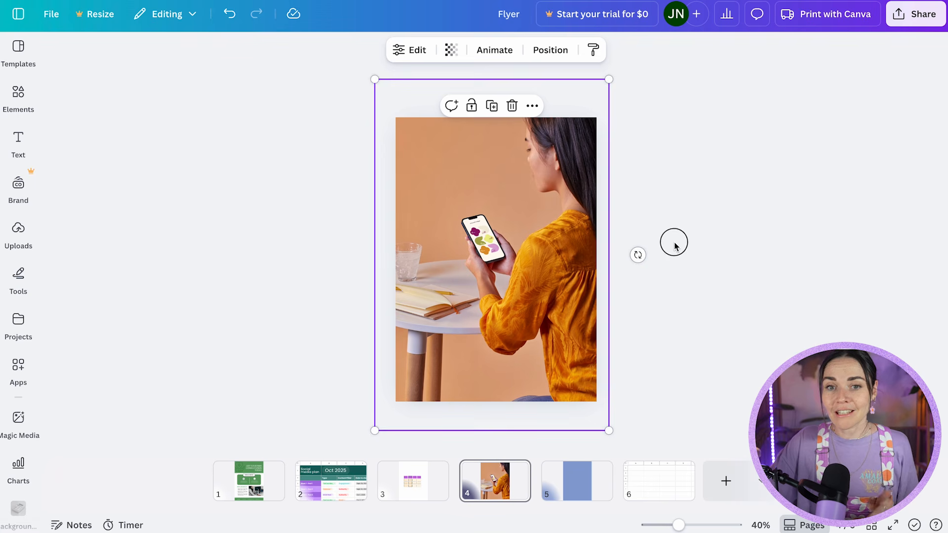
pyautogui.click(724, 256)
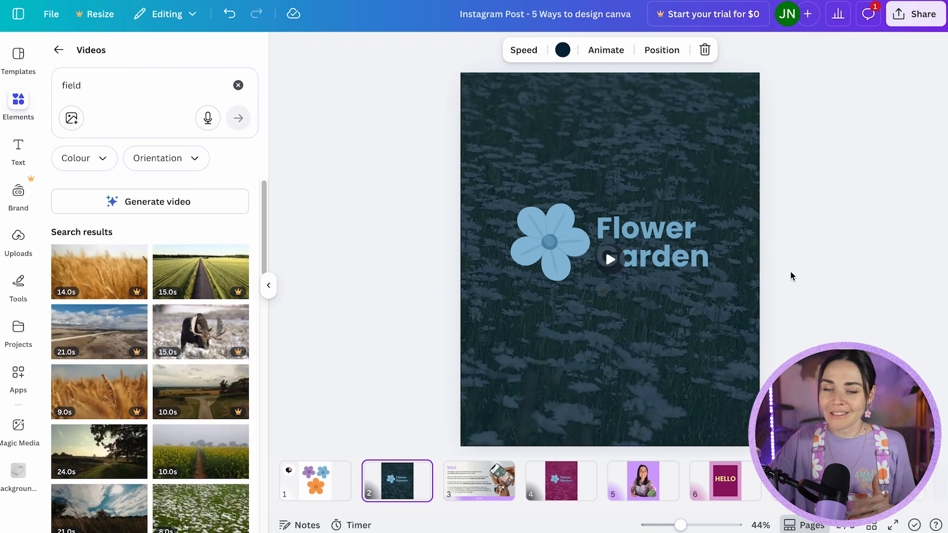
pyautogui.click(827, 257)
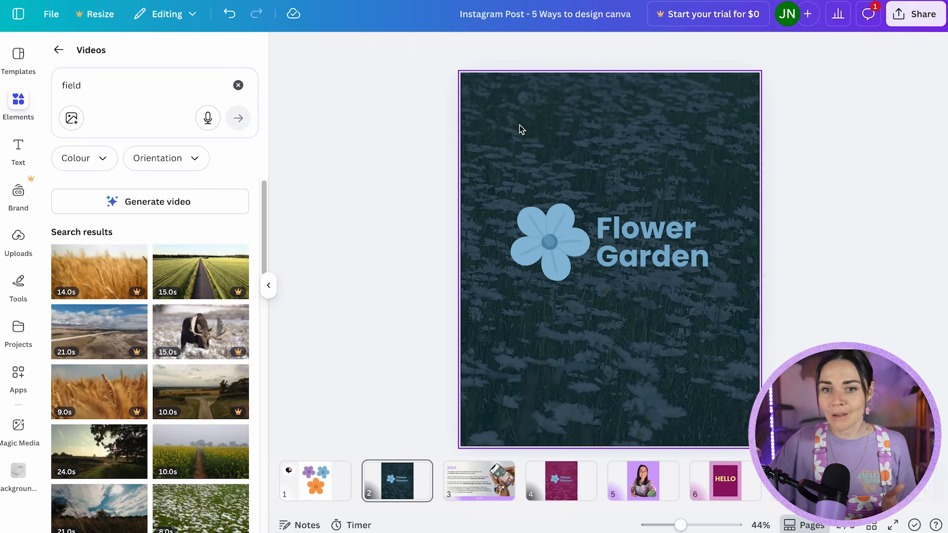
# Create a new blank Mobile Video design at 1080 × 1920 px from the Videos category.
pyautogui.click(54, 15)
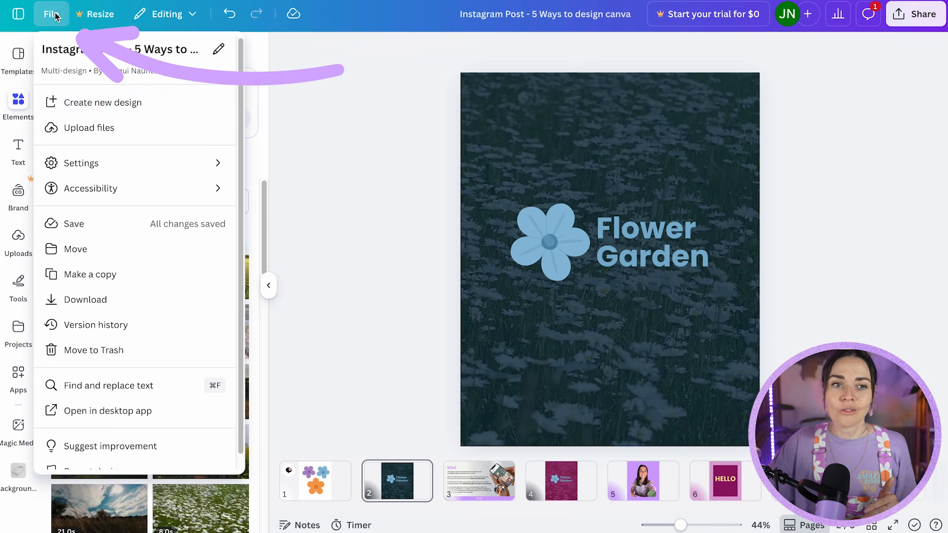
pyautogui.click(116, 104)
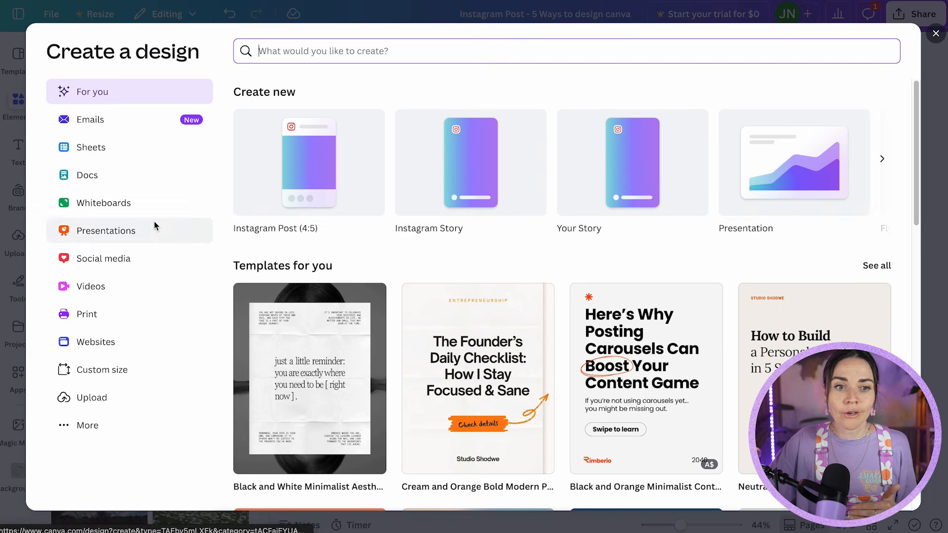
pyautogui.click(109, 289)
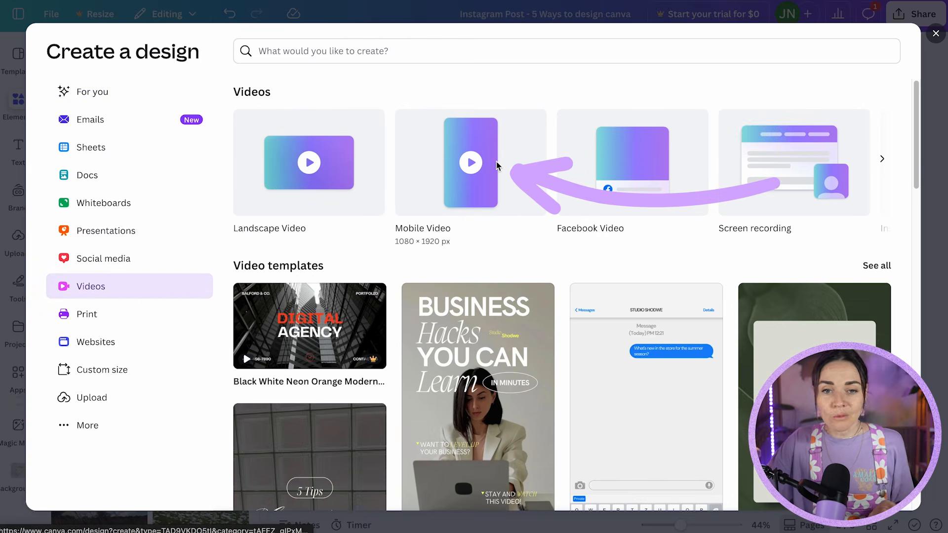
pyautogui.click(473, 157)
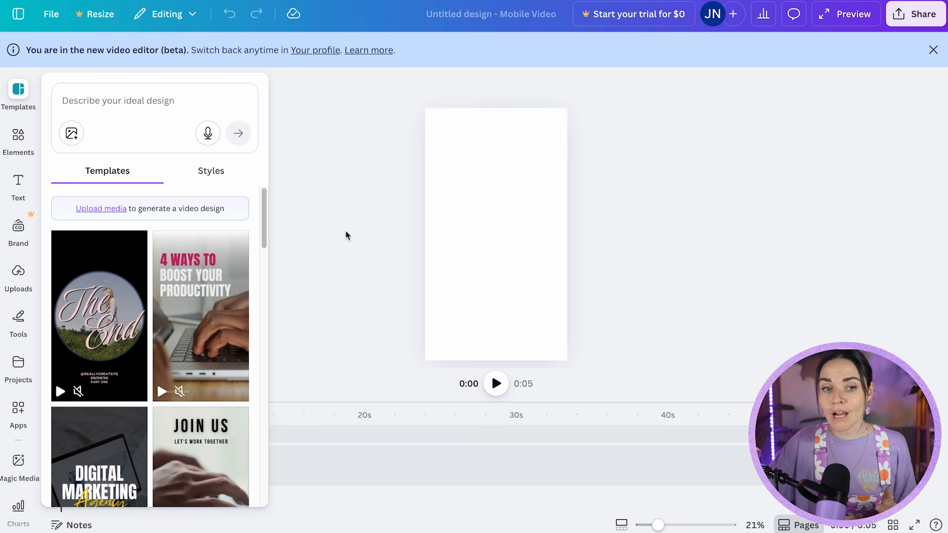
pyautogui.click(349, 269)
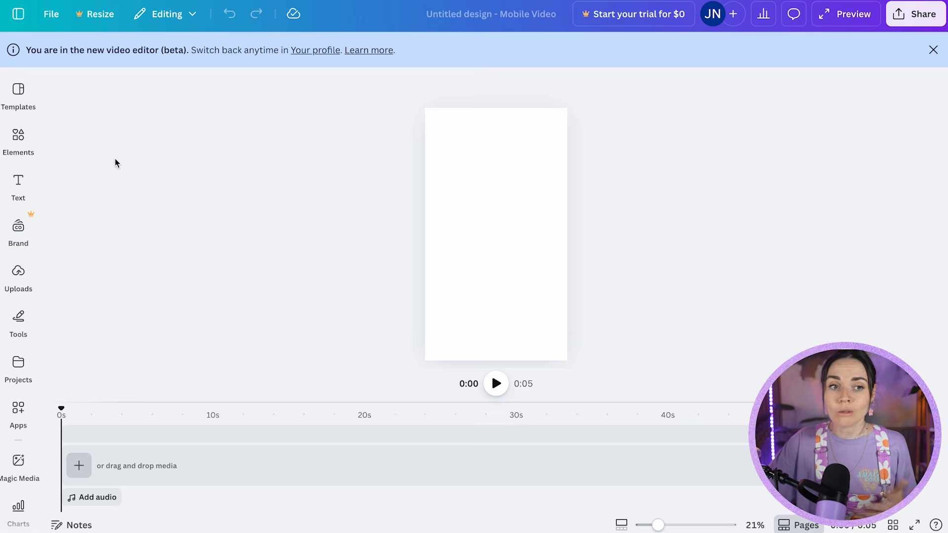
# Add a default heading to the blank video page and fill the page background with a daisy field video.
pyautogui.click(26, 184)
pyautogui.click(122, 297)
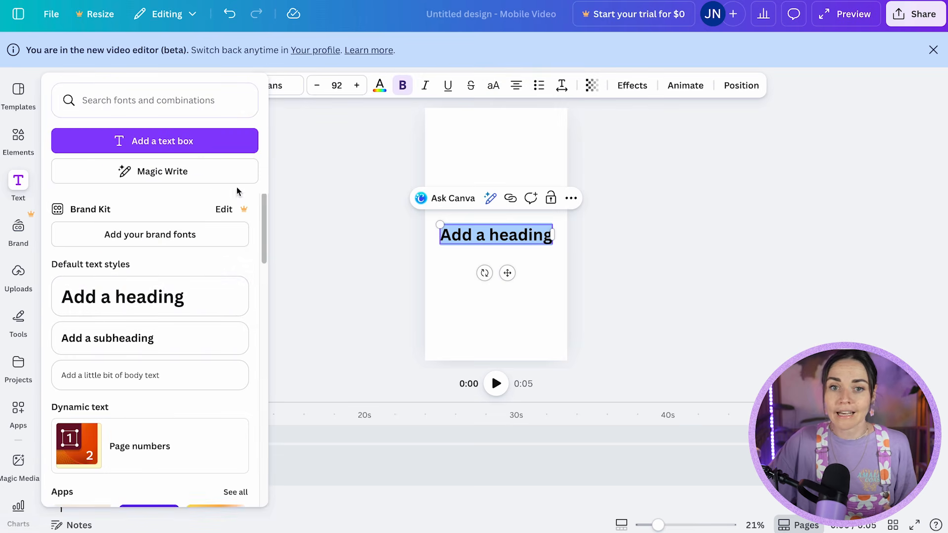
pyautogui.click(440, 146)
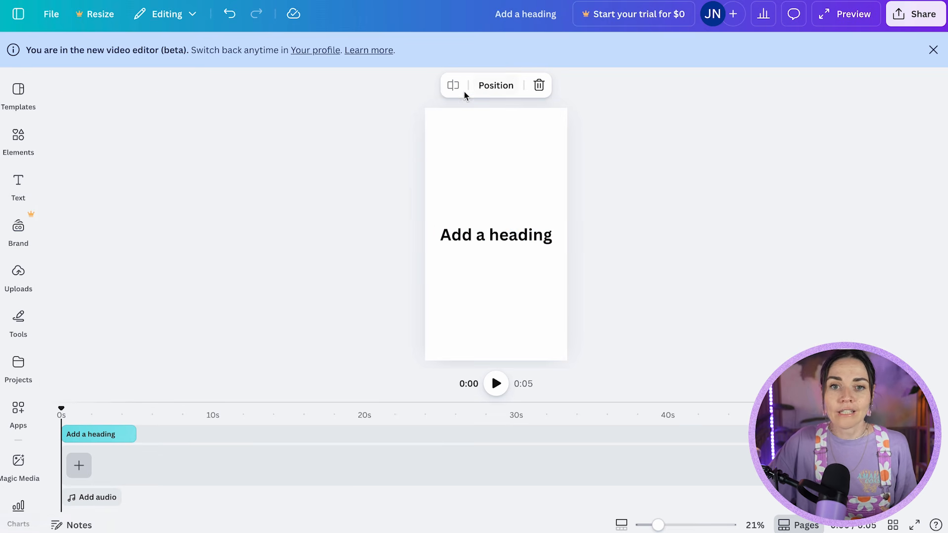
pyautogui.click(318, 170)
pyautogui.click(18, 137)
pyautogui.moveTo(106, 280); pyautogui.dragTo(435, 168)
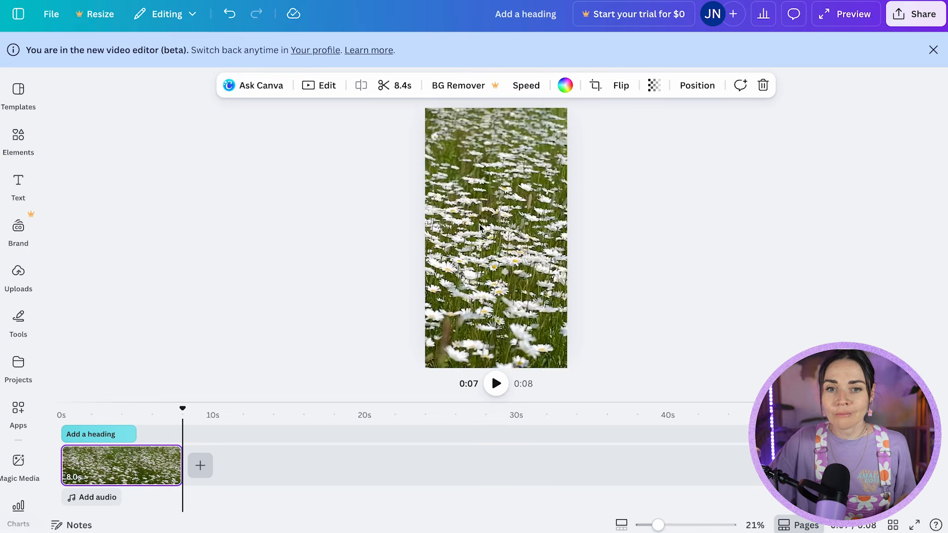
# Try detaching the daisy video from the page background, and undo the detachment.
pyautogui.rightClick(461, 180)
pyautogui.click(503, 366)
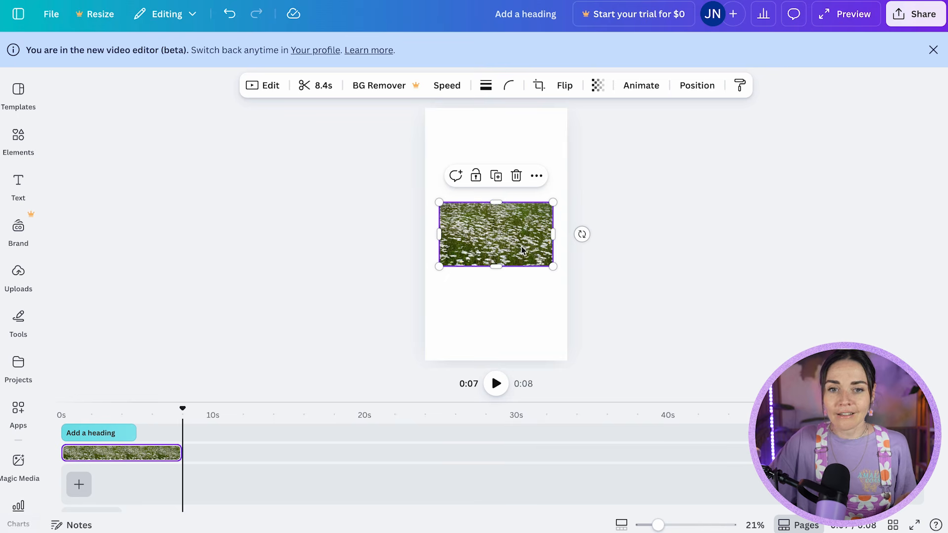
pyautogui.hotkey('ctrl', 'z')
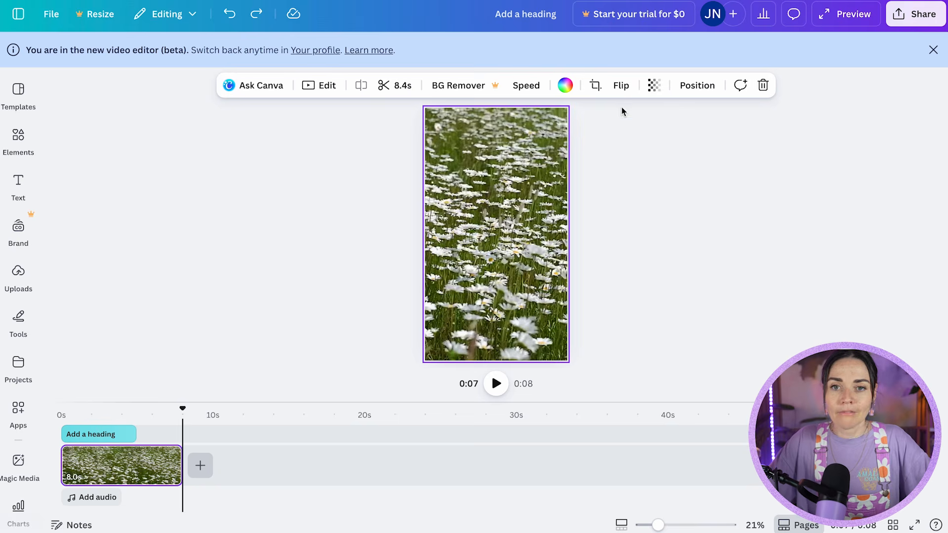
# Set the daisy video's transparency to 28 and colour the background behind it purple.
pyautogui.click(654, 85)
pyautogui.moveTo(681, 137); pyautogui.dragTo(617, 140)
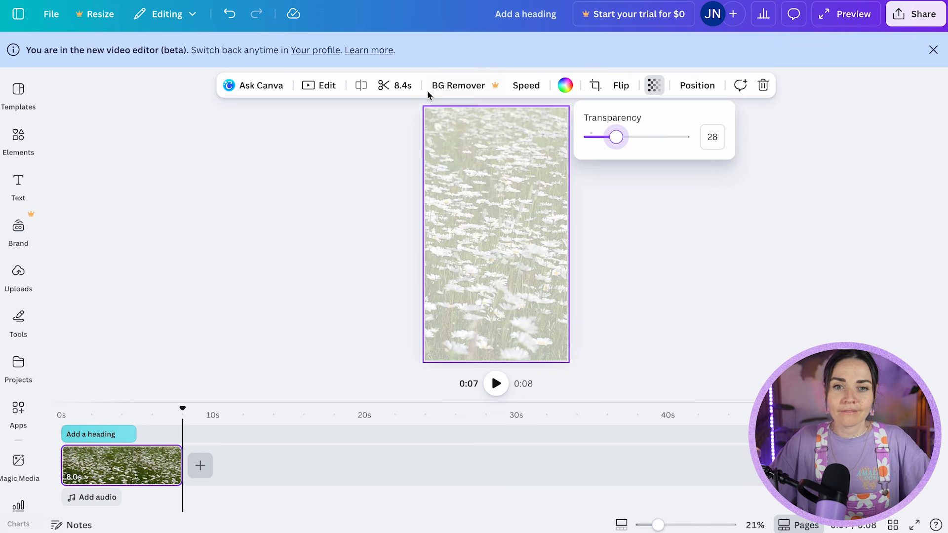
pyautogui.click(491, 149)
pyautogui.click(566, 85)
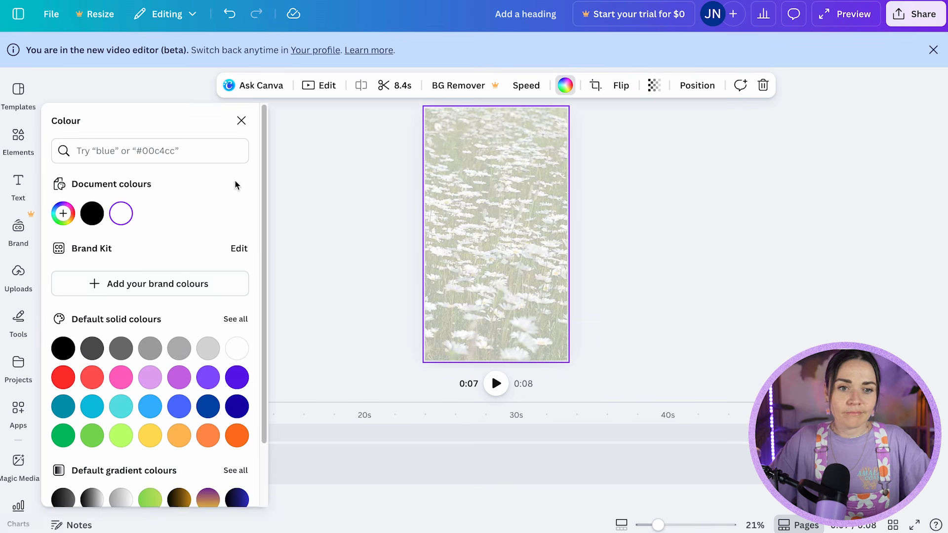
pyautogui.click(208, 377)
pyautogui.click(566, 241)
# Add a new text box over the daisy video reading "Hello".
pyautogui.write('text')
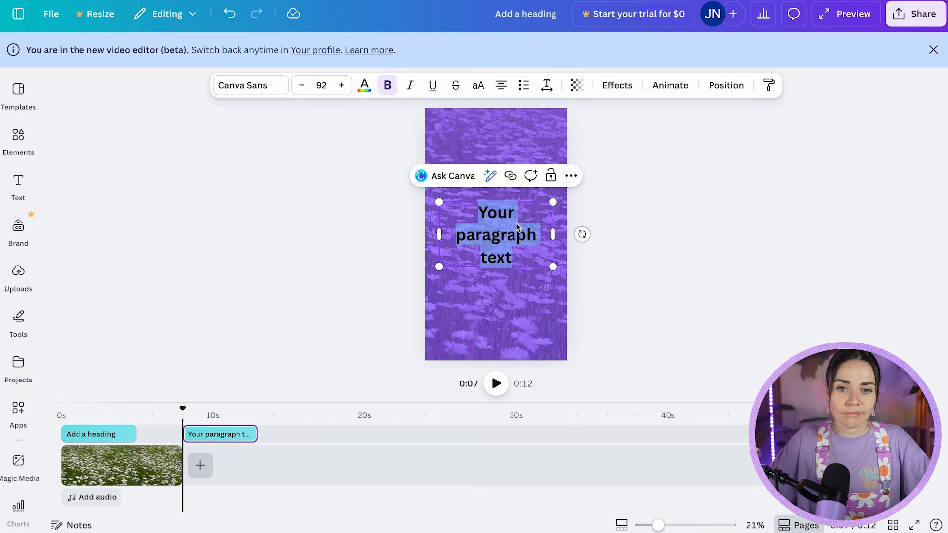
pyautogui.write('ello')
pyautogui.press('super+a')
pyautogui.write('Hello')
# Colour the "Hello" text yellow and enlarge its font size to 101.
pyautogui.press('super+a')
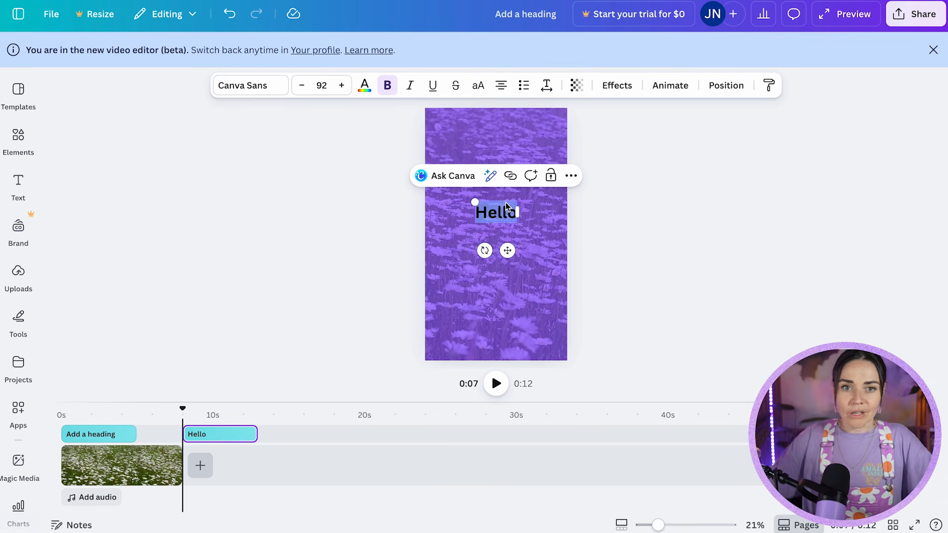
pyautogui.click(360, 91)
pyautogui.click(150, 435)
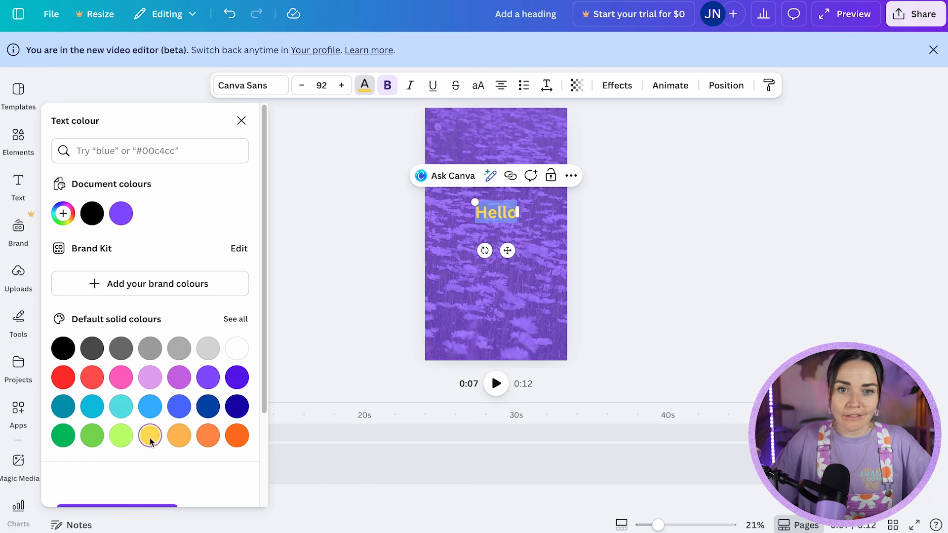
pyautogui.click(341, 85)
pyautogui.click(342, 85)
pyautogui.click(342, 86)
pyautogui.click(342, 85)
pyautogui.click(342, 85)
pyautogui.click(342, 85)
pyautogui.click(342, 90)
pyautogui.click(342, 90)
pyautogui.click(342, 89)
pyautogui.click(353, 237)
# Apply the Typewriter animation to the "Hello" text.
pyautogui.click(515, 234)
pyautogui.click(493, 217)
pyautogui.click(669, 89)
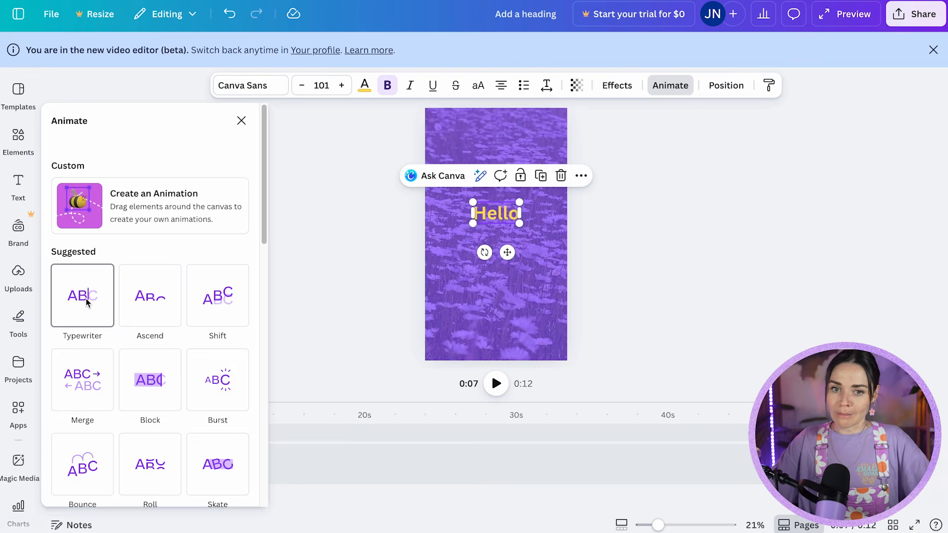
pyautogui.click(87, 303)
pyautogui.click(331, 321)
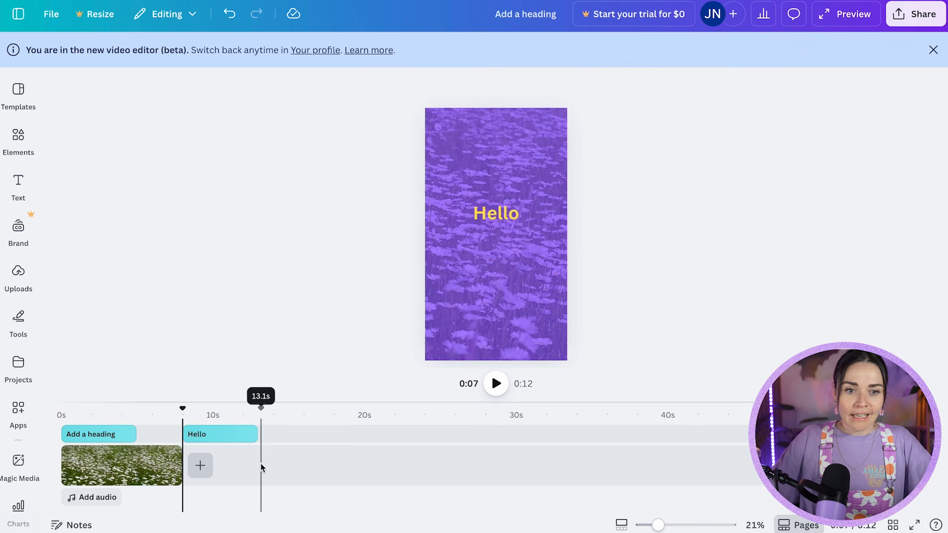
# Lengthen the daisy video clip to 8.4 seconds and shift the "Hello" text earlier on the timeline.
pyautogui.click(497, 383)
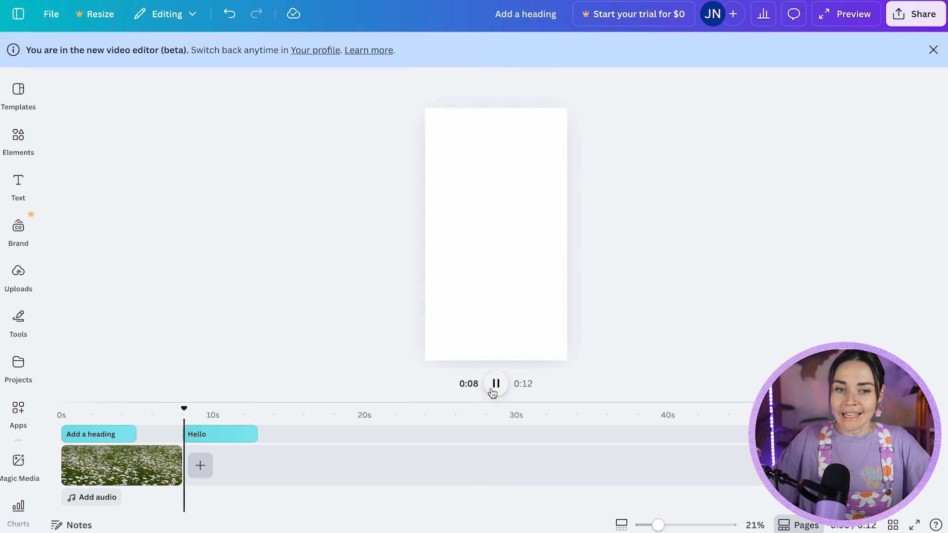
pyautogui.click(494, 384)
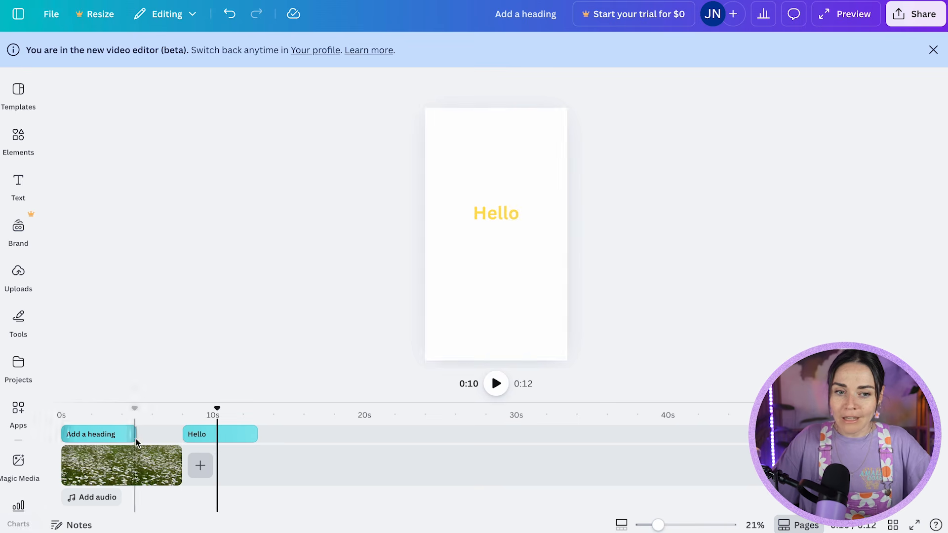
pyautogui.click(138, 467)
pyautogui.moveTo(182, 469); pyautogui.dragTo(271, 468)
pyautogui.click(148, 467)
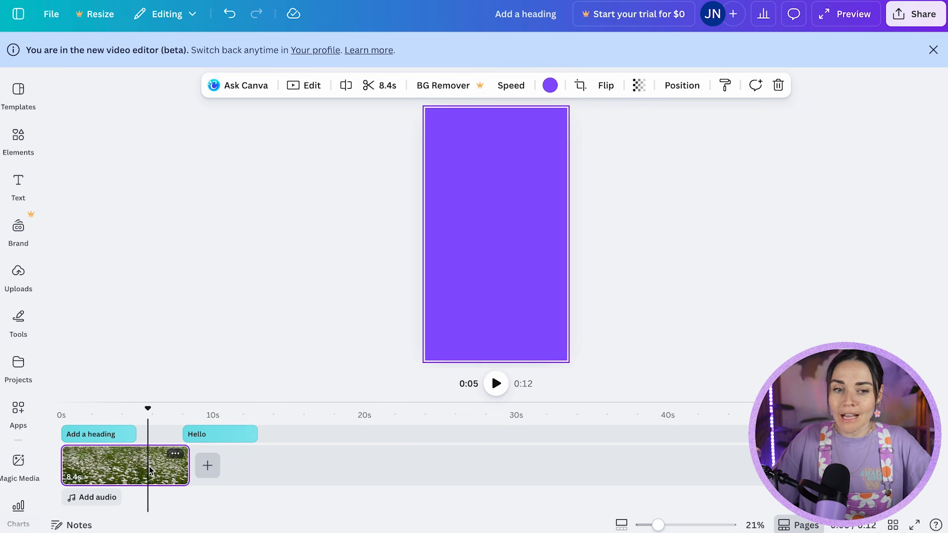
pyautogui.moveTo(162, 465); pyautogui.dragTo(189, 470)
pyautogui.click(135, 470)
pyautogui.moveTo(208, 439); pyautogui.dragTo(179, 439)
pyautogui.click(138, 477)
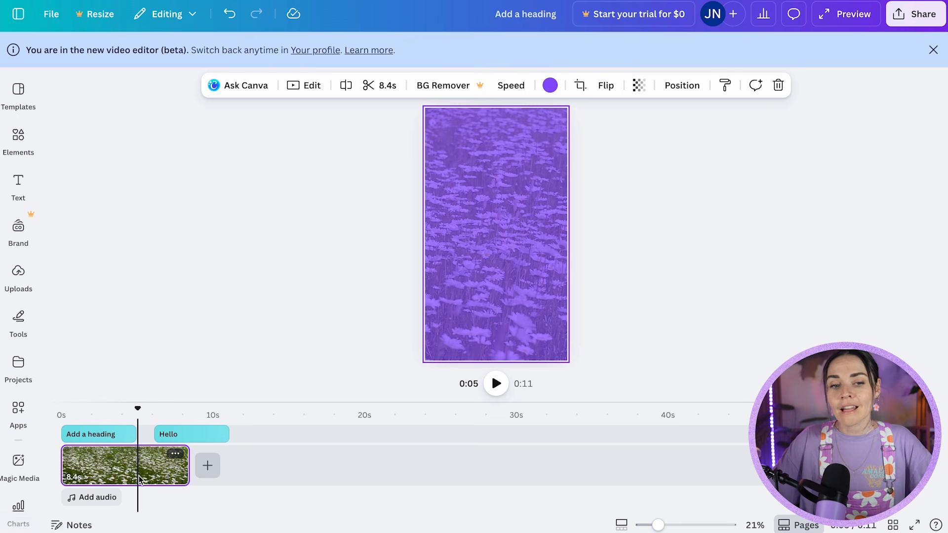
# Replace the "Add a heading" text with "Goodbye" and colour it light purple.
pyautogui.click(104, 437)
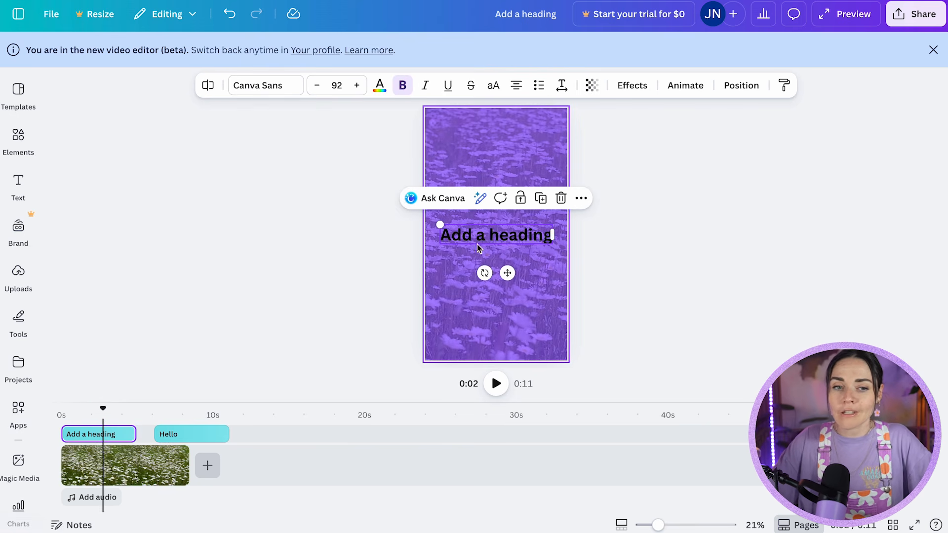
pyautogui.doubleClick(489, 233)
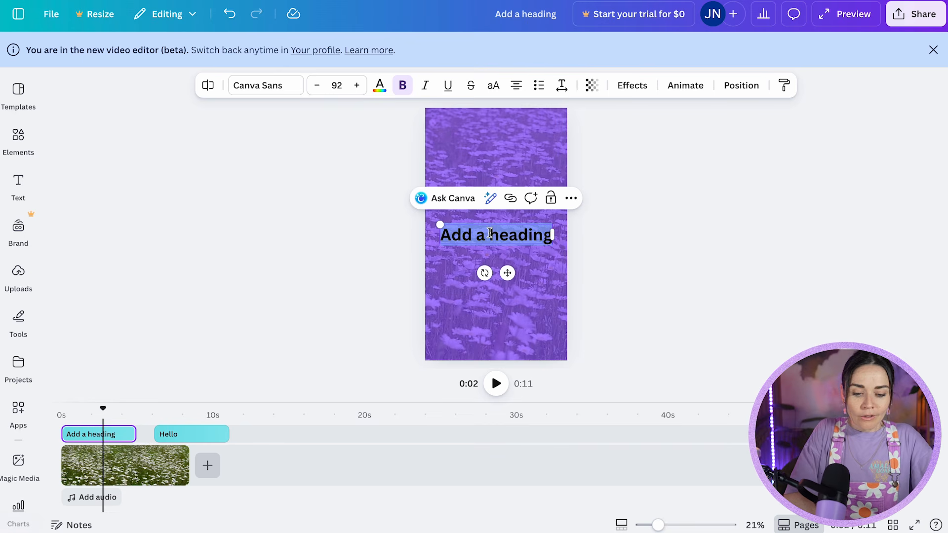
pyautogui.write('Goodbye')
pyautogui.hotkey('ctrl', 'a')
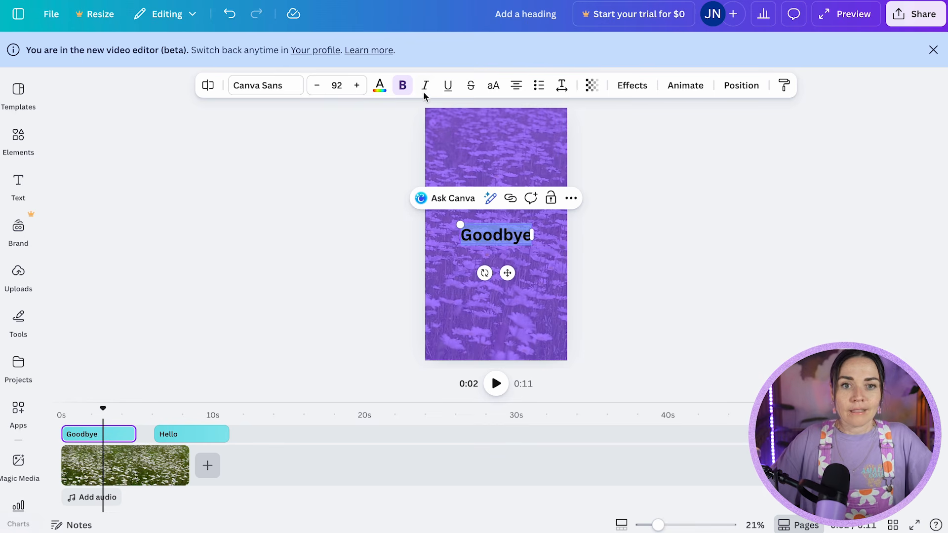
pyautogui.click(381, 88)
pyautogui.click(150, 378)
pyautogui.click(656, 303)
# Position "Goodbye" directly after "Hello", trimmed to 3.3 seconds so it ends with the daisy clip, and play the video from the start.
pyautogui.moveTo(158, 432); pyautogui.dragTo(189, 435)
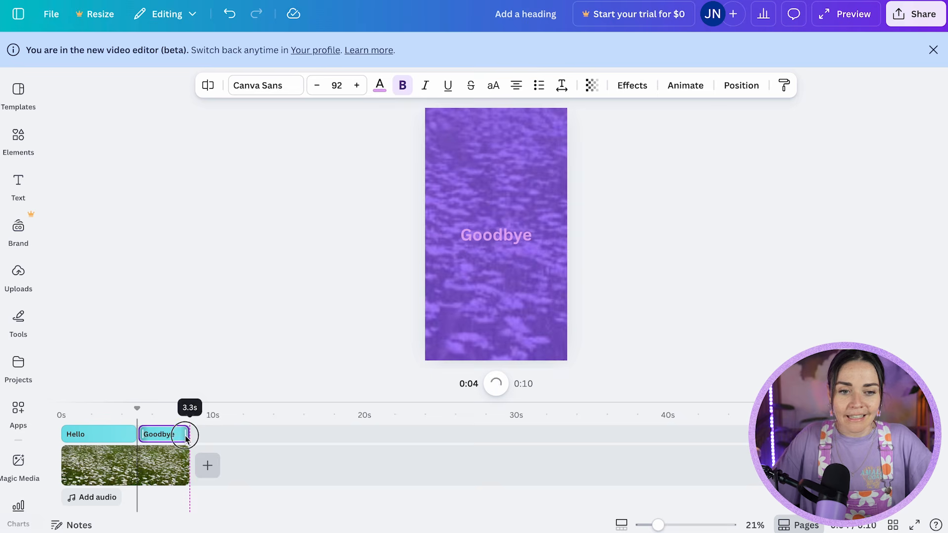
pyautogui.moveTo(137, 408); pyautogui.dragTo(63, 413)
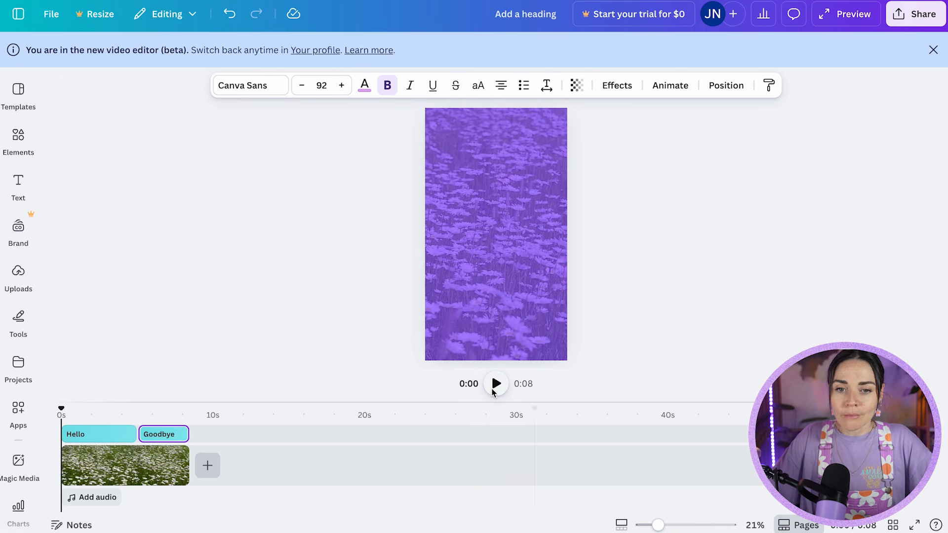
pyautogui.click(495, 383)
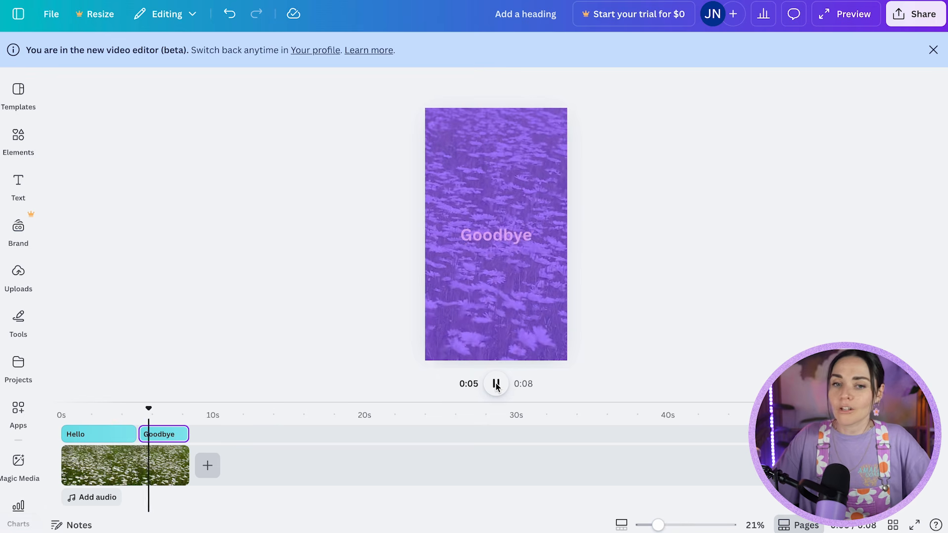
pyautogui.click(497, 384)
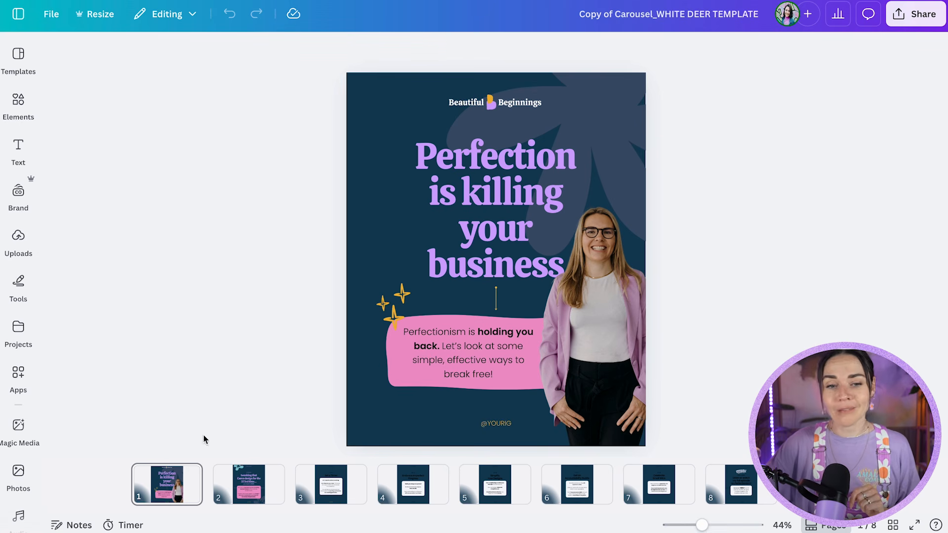
# Add a blank page after page 1 of the carousel and place the brand photo of the seated woman on it.
pyautogui.click(200, 483)
pyautogui.click(207, 476)
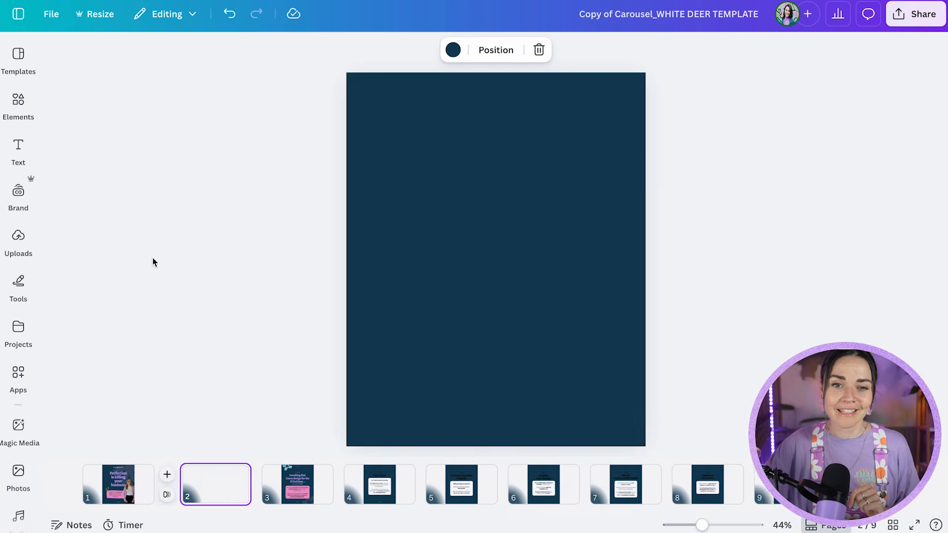
pyautogui.click(20, 195)
pyautogui.click(295, 439)
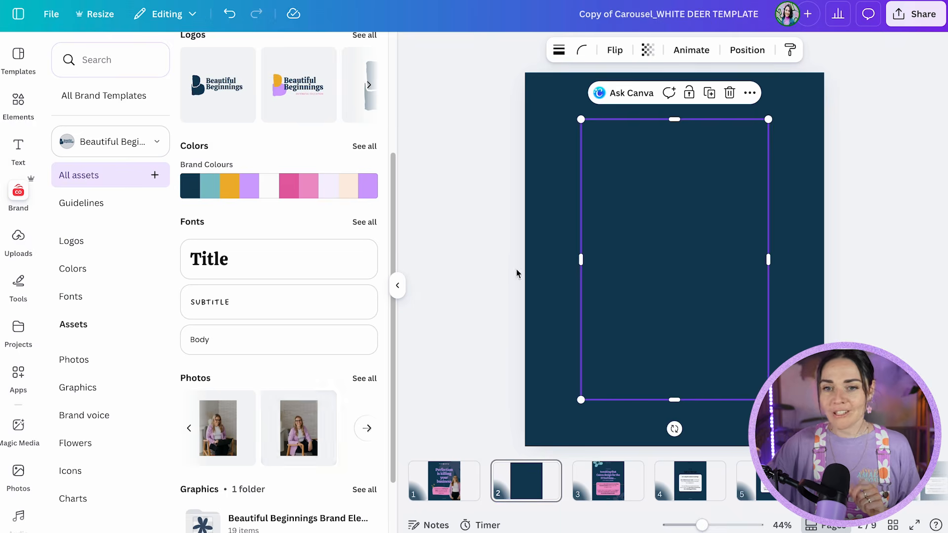
pyautogui.moveTo(656, 291); pyautogui.dragTo(609, 274)
pyautogui.click(753, 335)
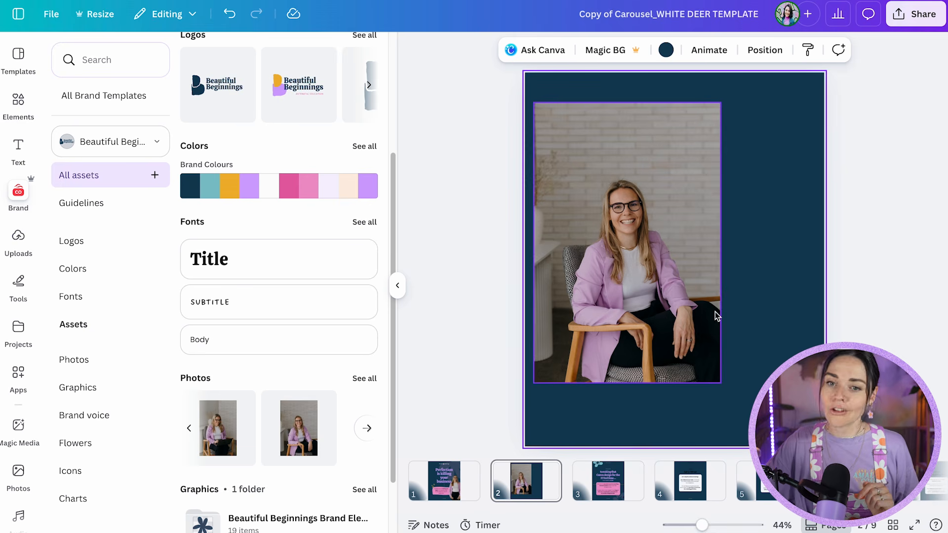
# Move the seated woman's photo to the page's lower-left corner and remove its background.
pyautogui.click(690, 337)
pyautogui.moveTo(690, 336); pyautogui.dragTo(660, 392)
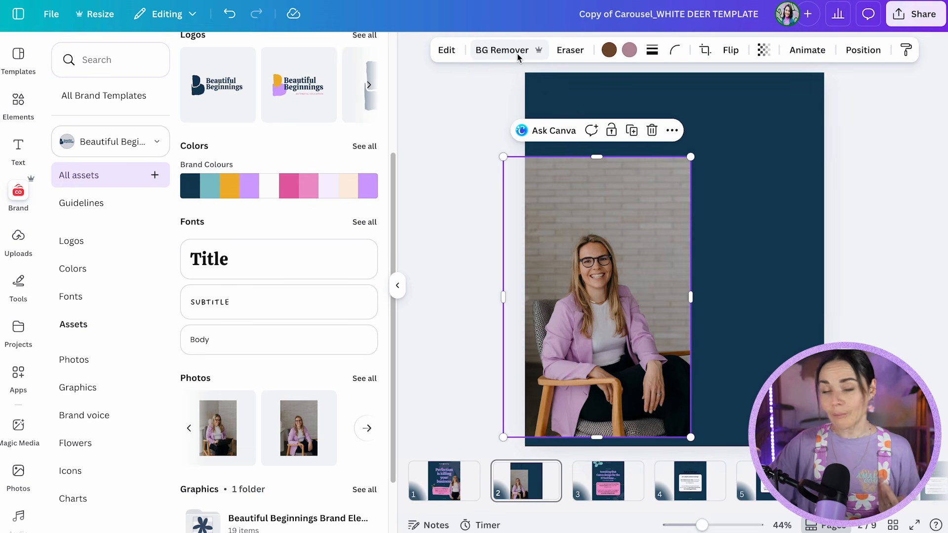
pyautogui.click(509, 49)
pyautogui.click(398, 286)
pyautogui.click(580, 302)
pyautogui.click(464, 364)
pyautogui.click(521, 297)
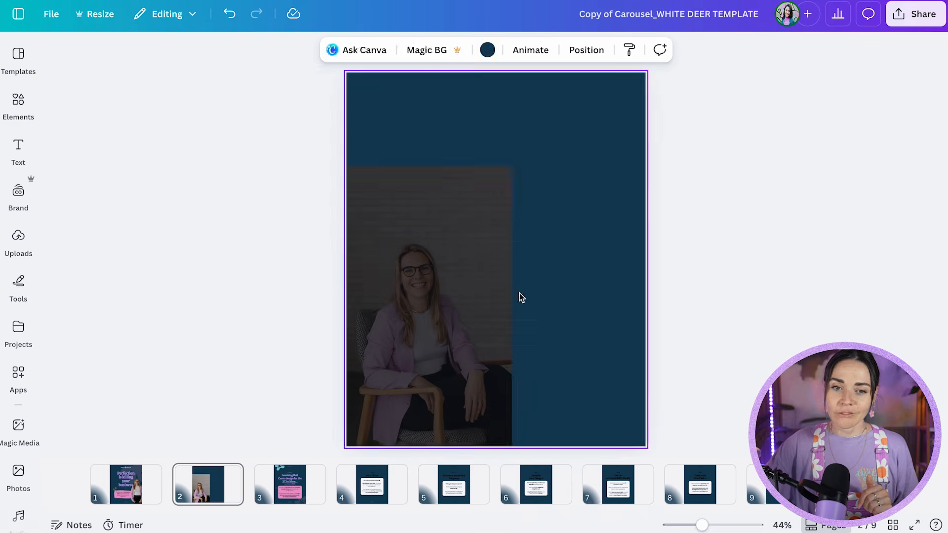
# Enlarge the cut-out of the seated woman from its upper corner.
pyautogui.click(501, 291)
pyautogui.moveTo(519, 168); pyautogui.dragTo(578, 95)
pyautogui.click(605, 360)
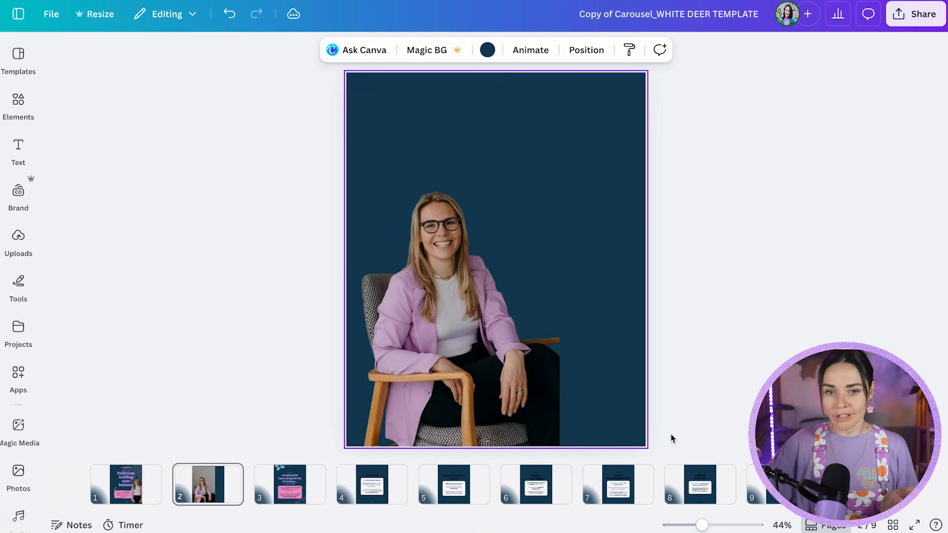
# Undo the photo's enlargement, background removal and repositioning.
pyautogui.hotkey('ctrl', 'z')
pyautogui.hotkey('ctrl', 'z')
pyautogui.hotkey('ctrl', 'z')
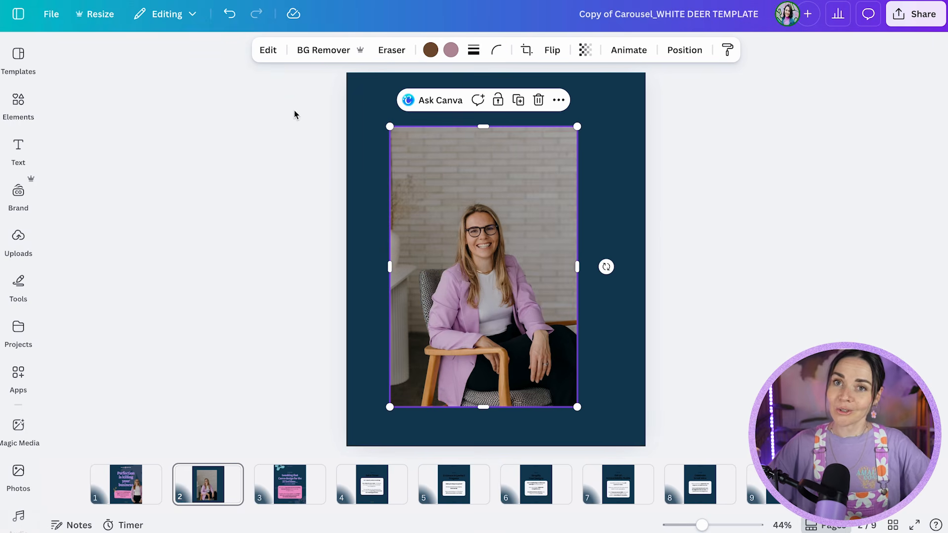
# Erase the dried plant at the photo's left edge with Magic Eraser.
pyautogui.click(269, 52)
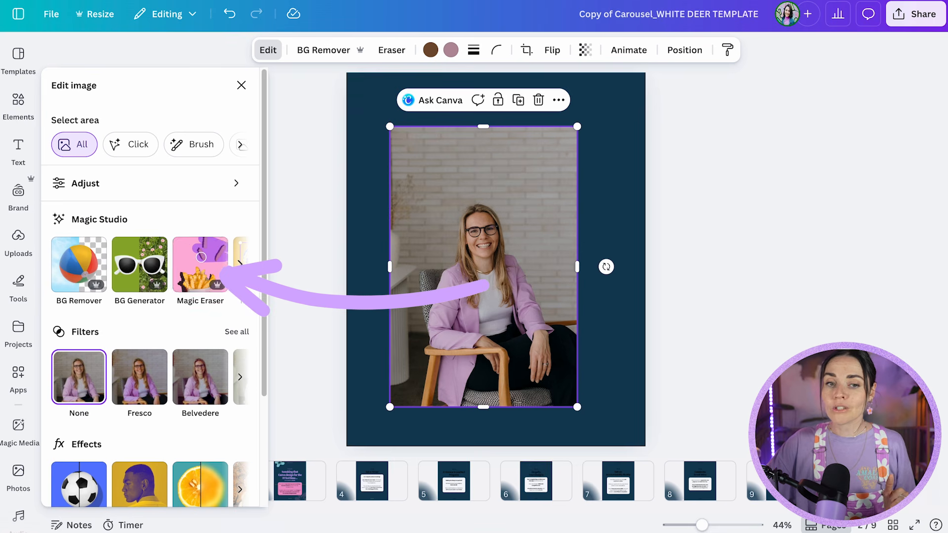
pyautogui.click(206, 273)
pyautogui.moveTo(489, 144)
pyautogui.mouseDown()
pyautogui.moveTo(469, 154)
pyautogui.moveTo(461, 256)
pyautogui.mouseUp()
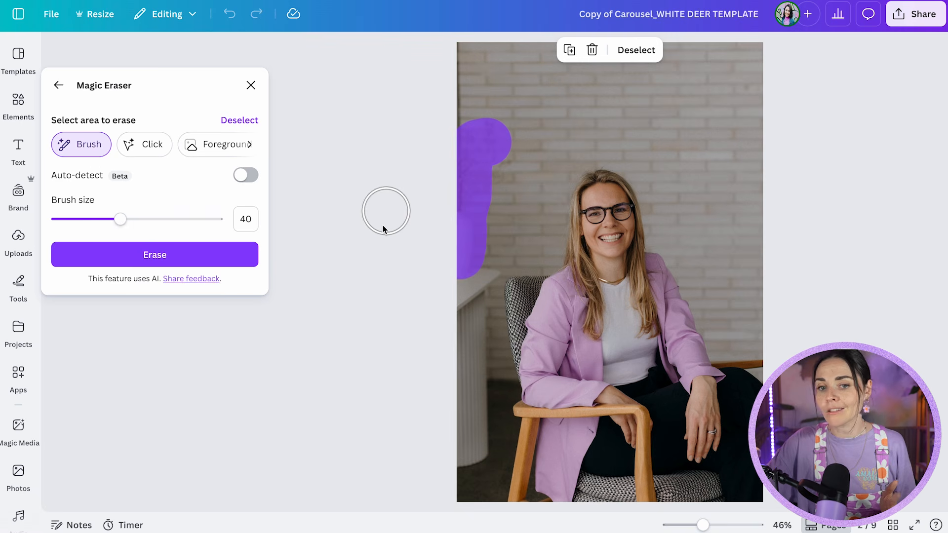
pyautogui.click(184, 261)
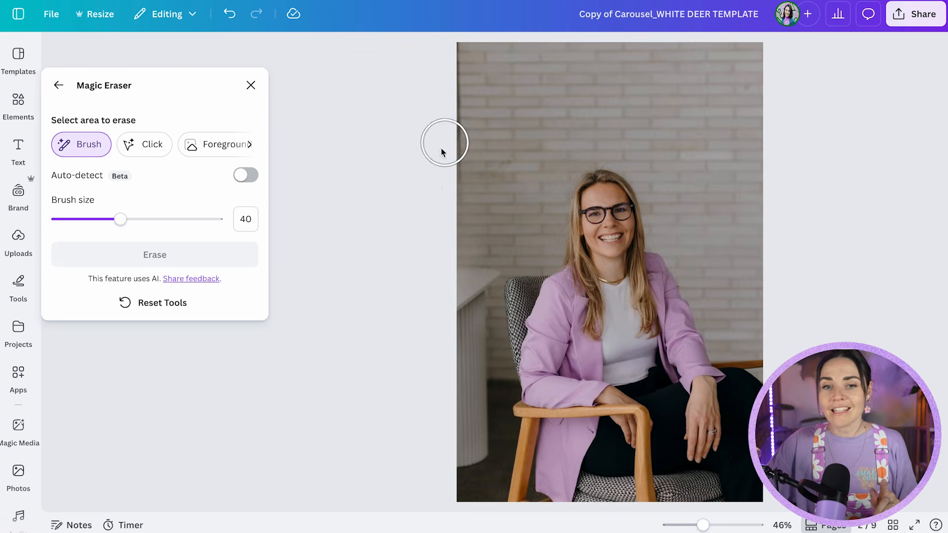
pyautogui.click(58, 86)
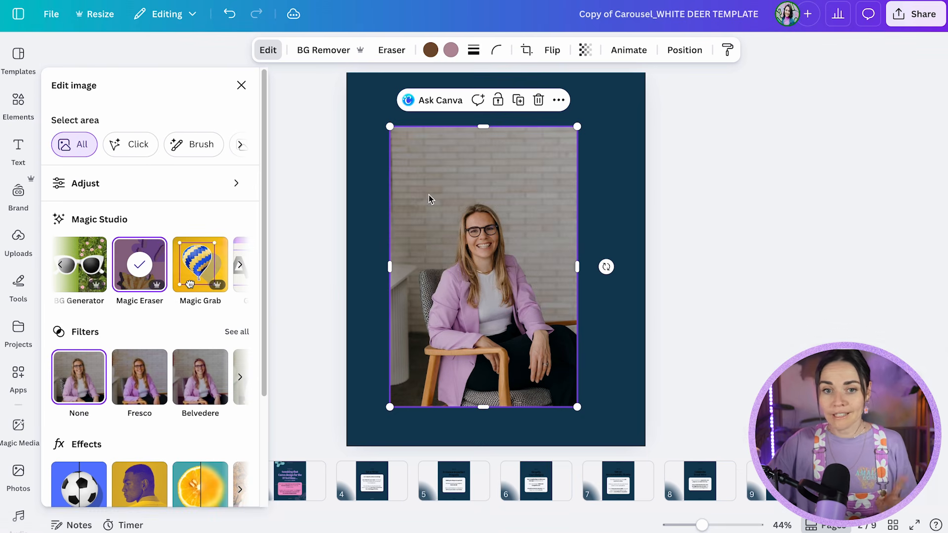
# Separate the woman and her chair from the photo's background with Magic Grab.
pyautogui.click(202, 270)
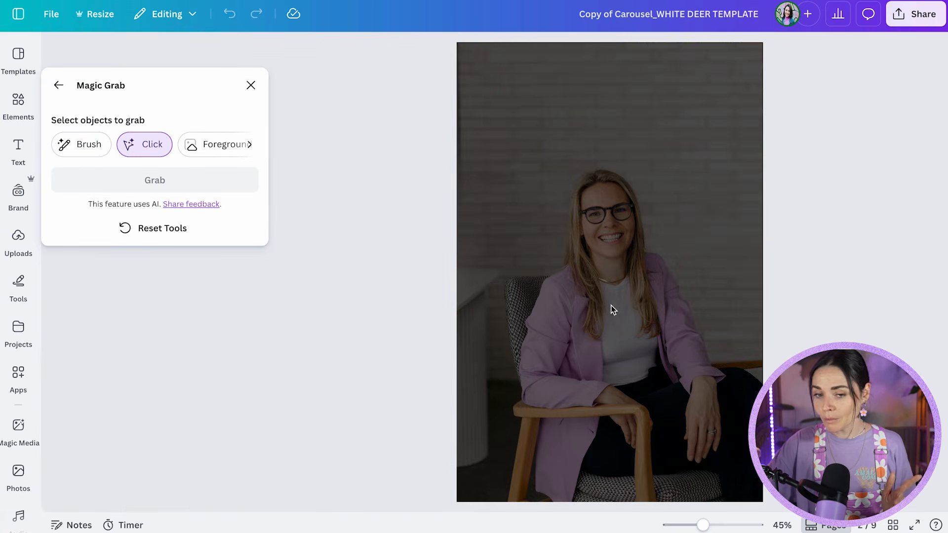
pyautogui.click(608, 267)
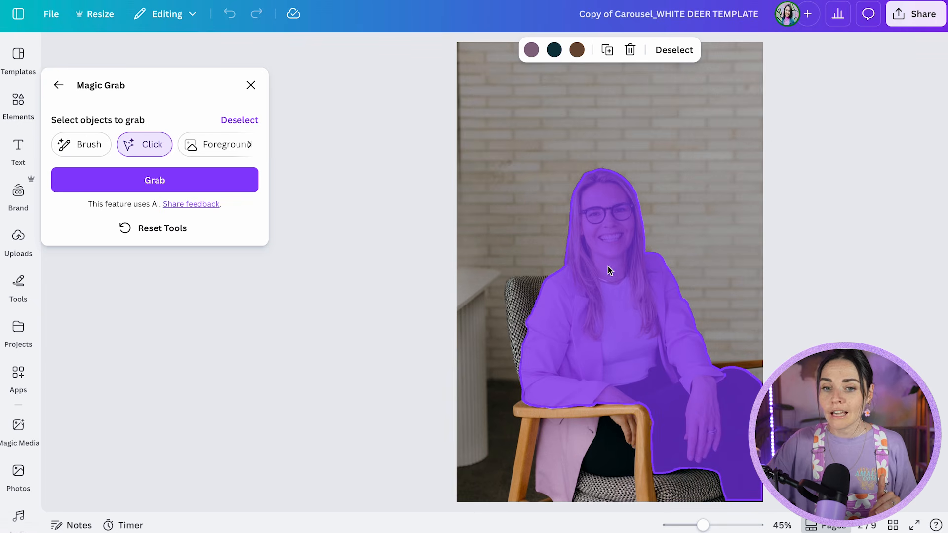
pyautogui.click(522, 301)
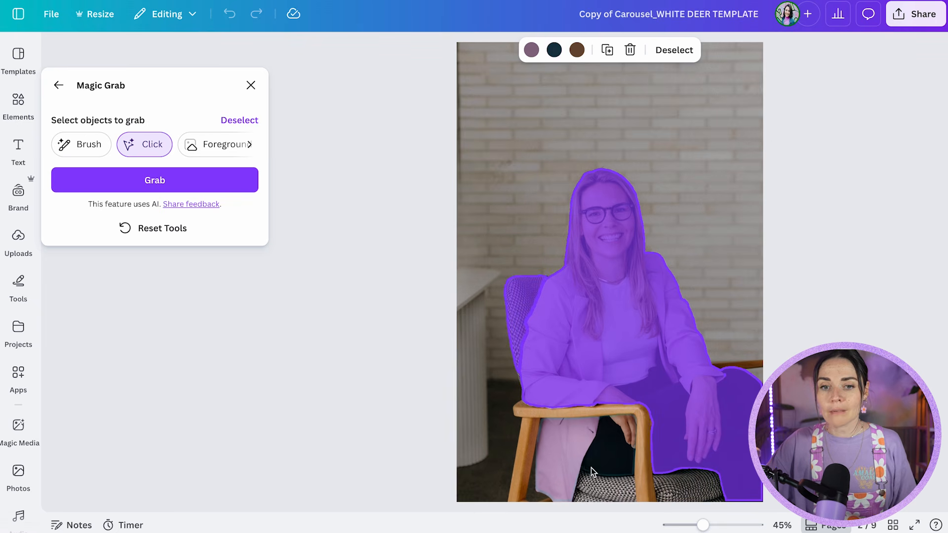
pyautogui.click(591, 470)
pyautogui.click(556, 413)
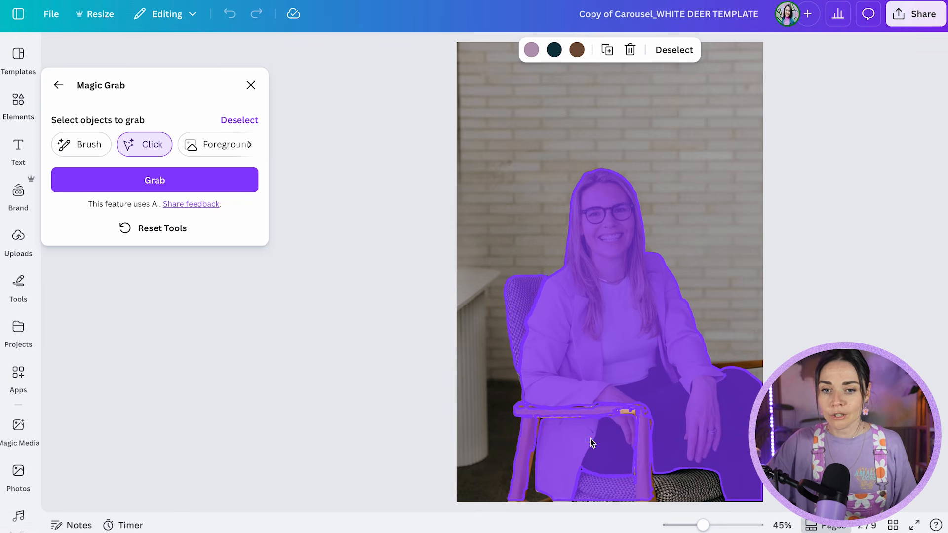
pyautogui.click(698, 491)
pyautogui.click(632, 411)
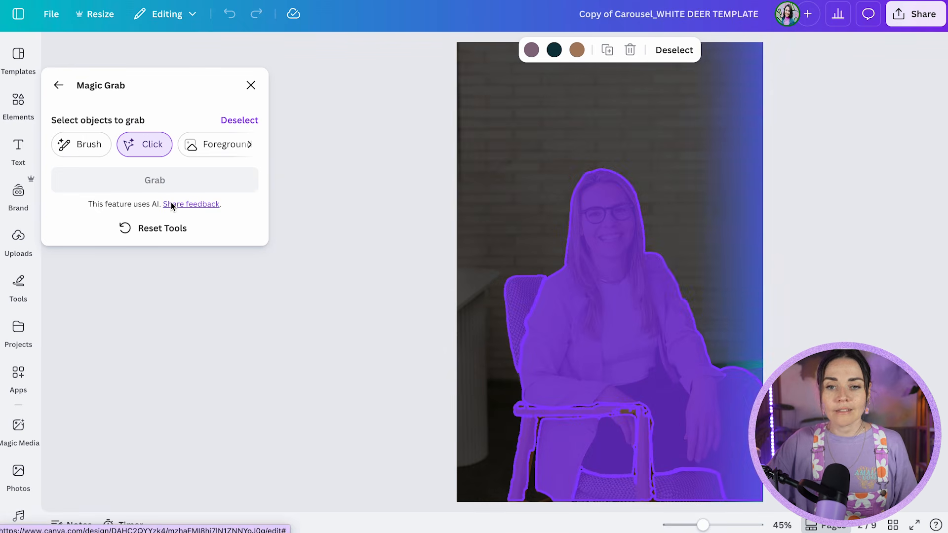
pyautogui.click(604, 487)
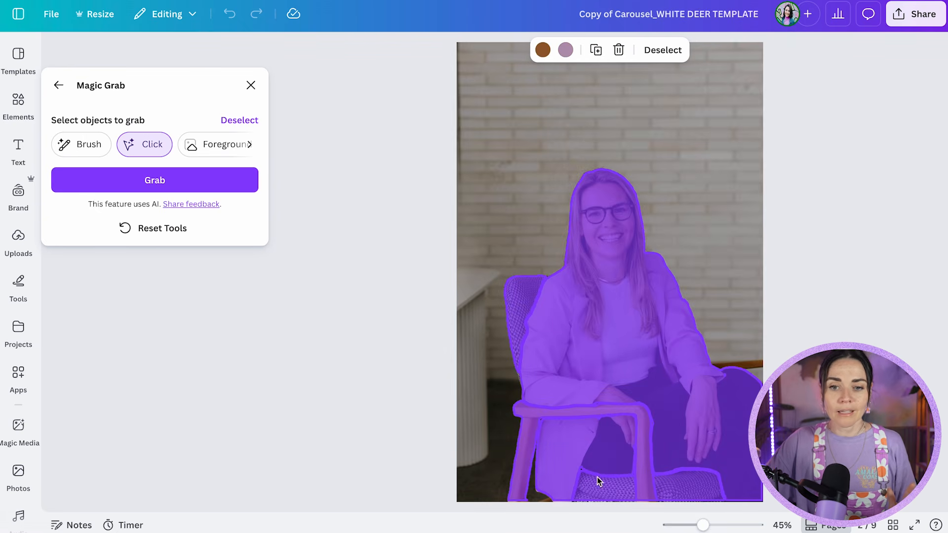
pyautogui.click(169, 182)
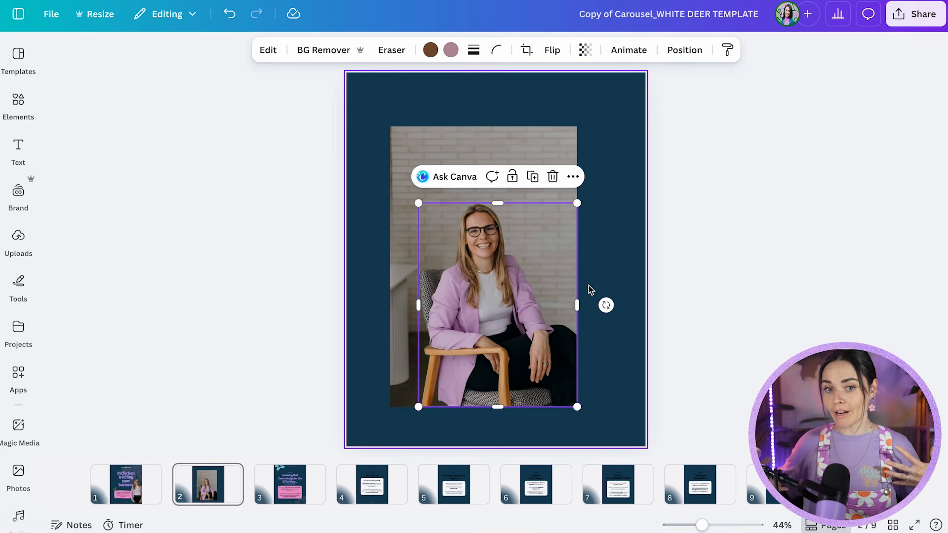
# Move the grabbed woman and chair off the background photo, and place them back over it slightly lower.
pyautogui.click(482, 314)
pyautogui.moveTo(591, 302); pyautogui.dragTo(635, 328)
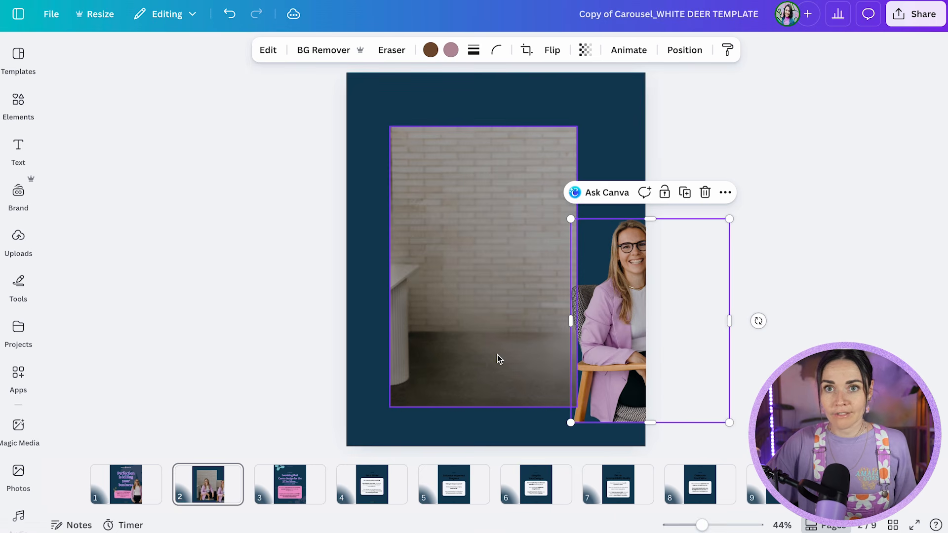
pyautogui.moveTo(596, 343); pyautogui.dragTo(481, 346)
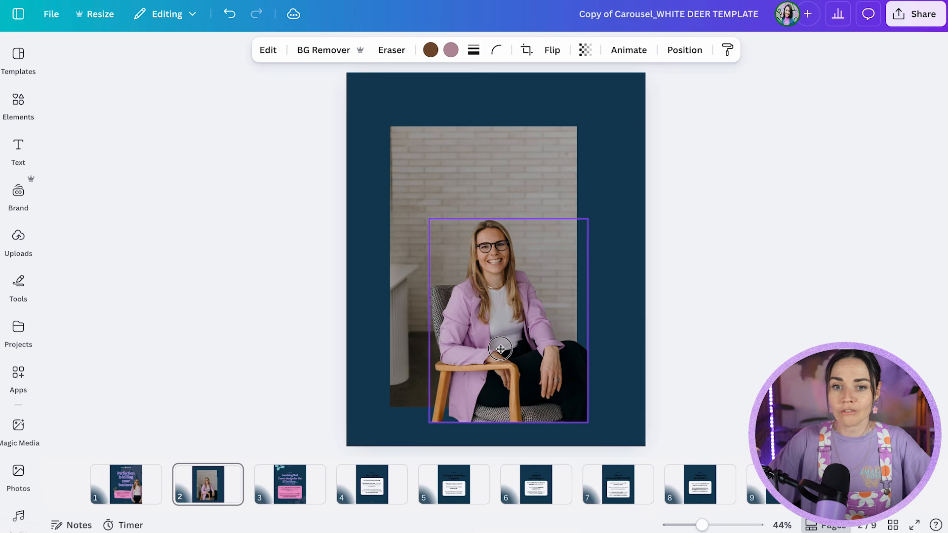
pyautogui.click(685, 339)
pyautogui.click(645, 339)
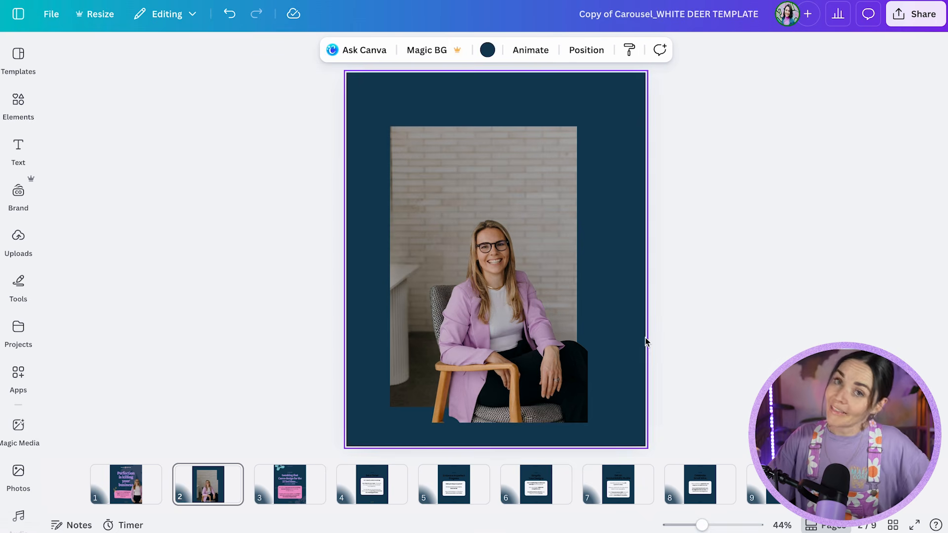
# Undo the cut-out's moves and the Magic Grab separation.
pyautogui.hotkey('ctrl', 'z')
pyautogui.hotkey('ctrl', 'z')
pyautogui.hotkey('ctrl', 'z')
# Generate Magic Expand results that extend the woman's photo on its right side almost to the page edge, using the Freeform size.
pyautogui.click(546, 318)
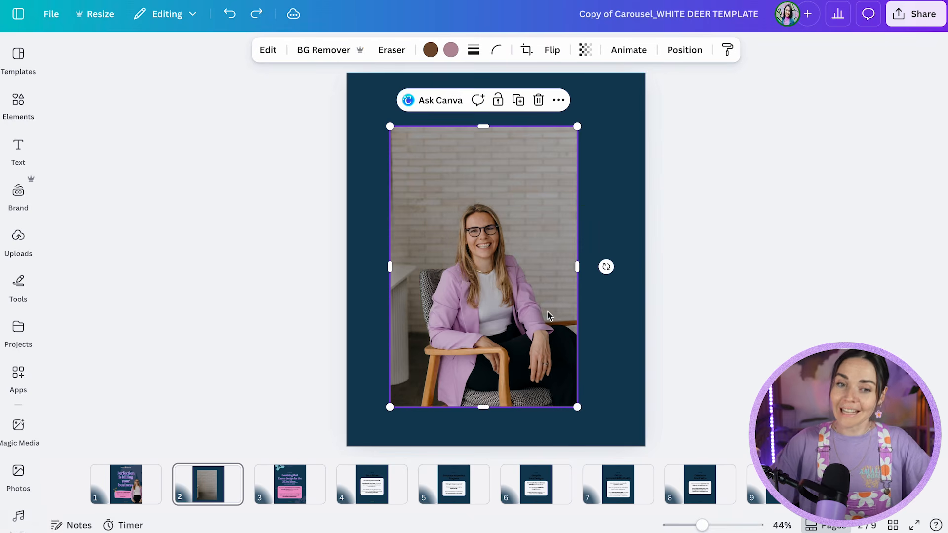
pyautogui.click(277, 58)
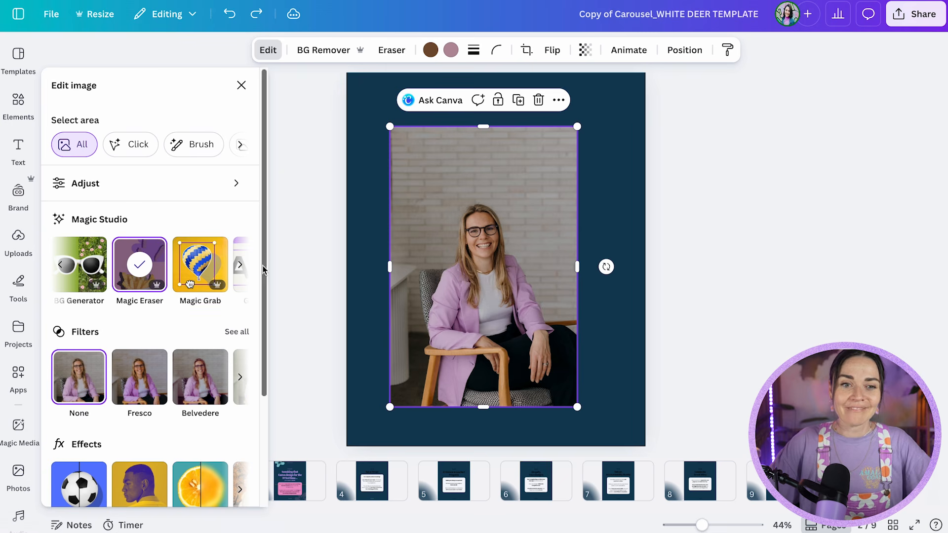
pyautogui.click(242, 265)
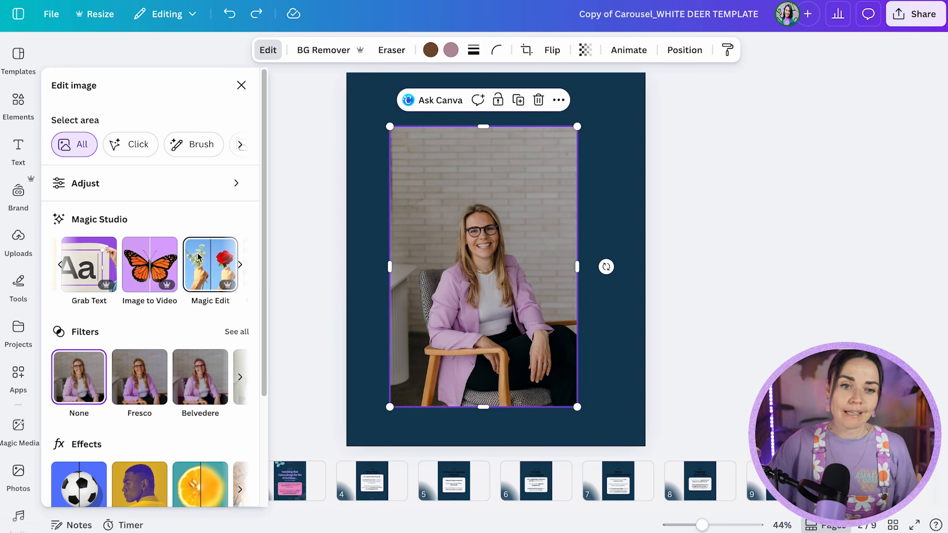
pyautogui.click(240, 264)
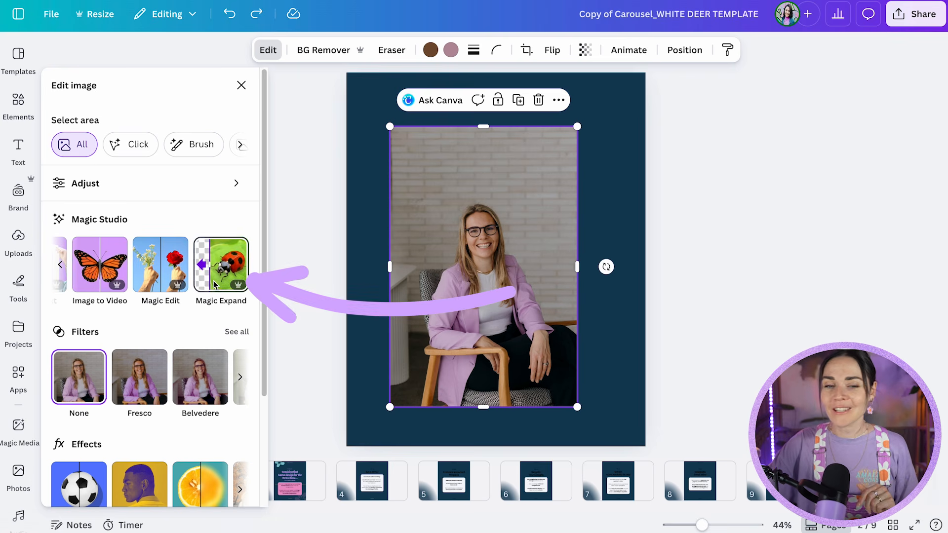
pyautogui.click(217, 265)
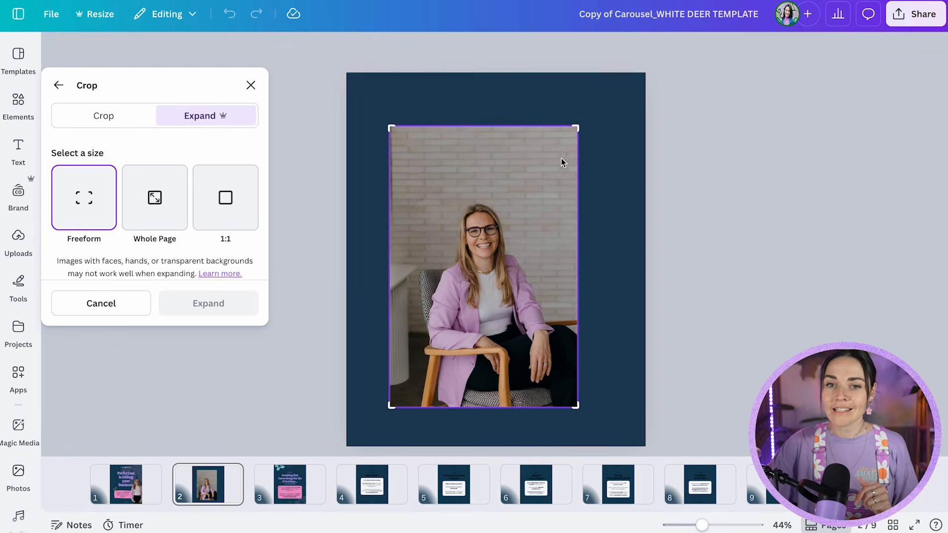
pyautogui.moveTo(578, 127); pyautogui.dragTo(631, 130)
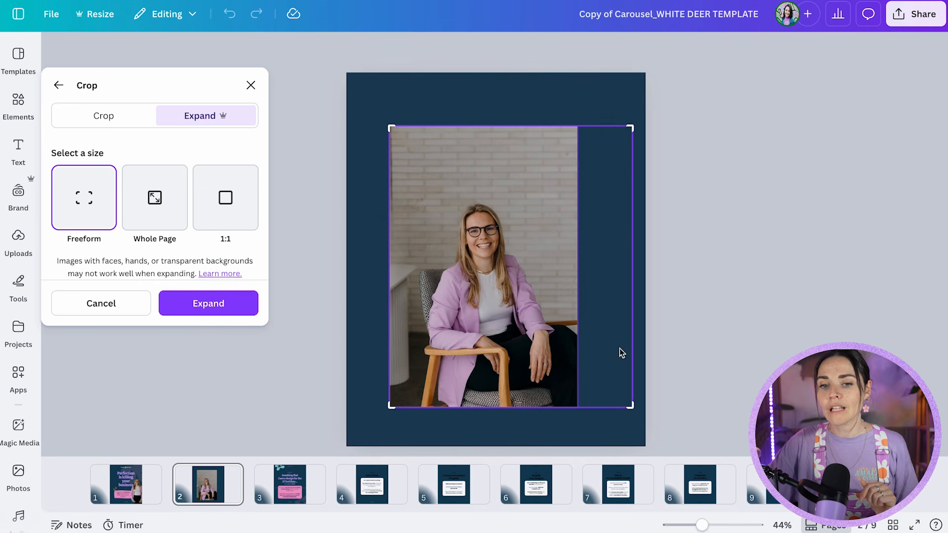
pyautogui.click(228, 313)
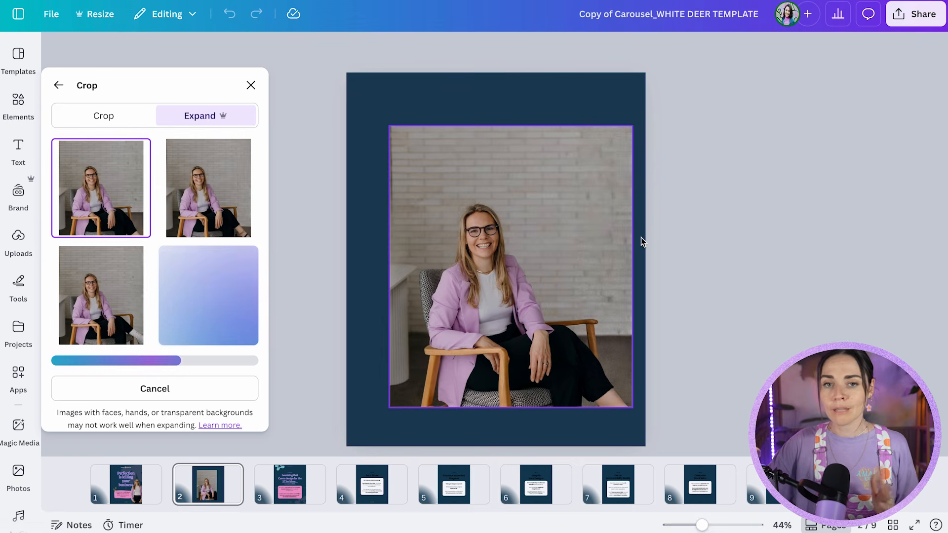
# Compare the generated expansions of the photo and apply the first one.
pyautogui.click(232, 220)
pyautogui.click(209, 298)
pyautogui.click(99, 307)
pyautogui.click(216, 194)
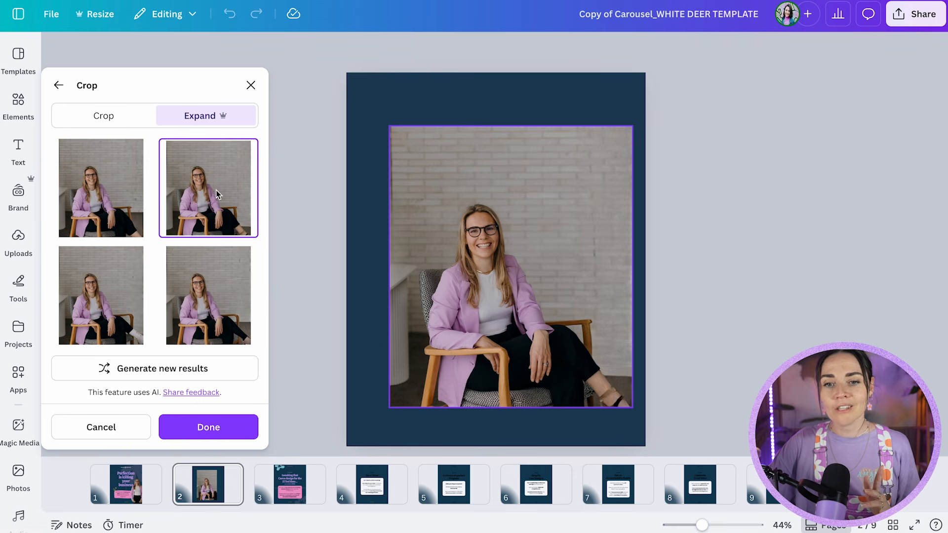
pyautogui.click(106, 195)
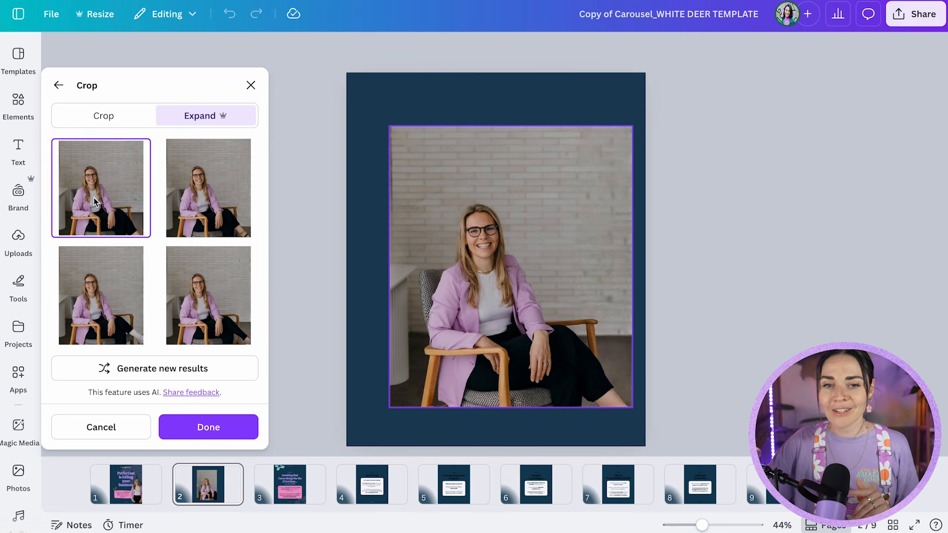
pyautogui.click(200, 437)
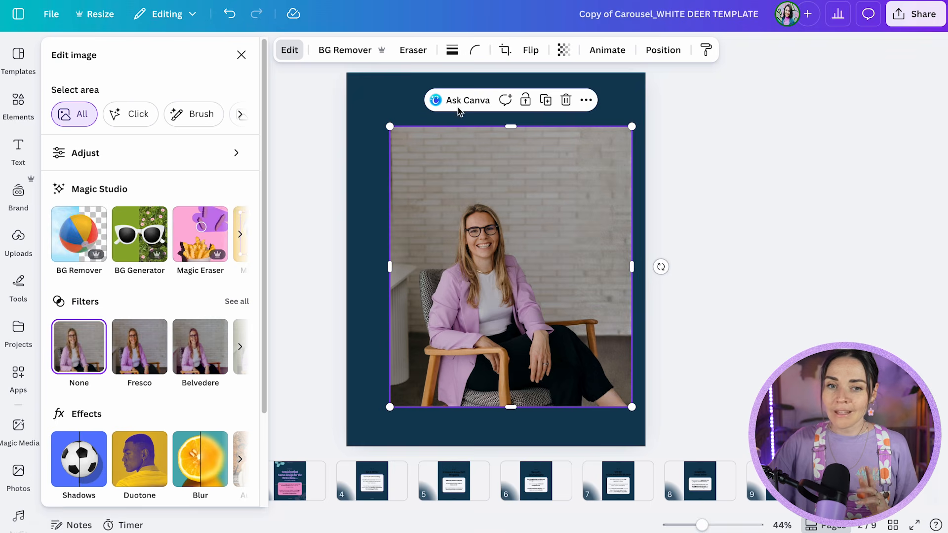
# Remove the expanded photo's background, and place it enlarged against the page's bottom edge, slightly past the left edge.
pyautogui.click(356, 54)
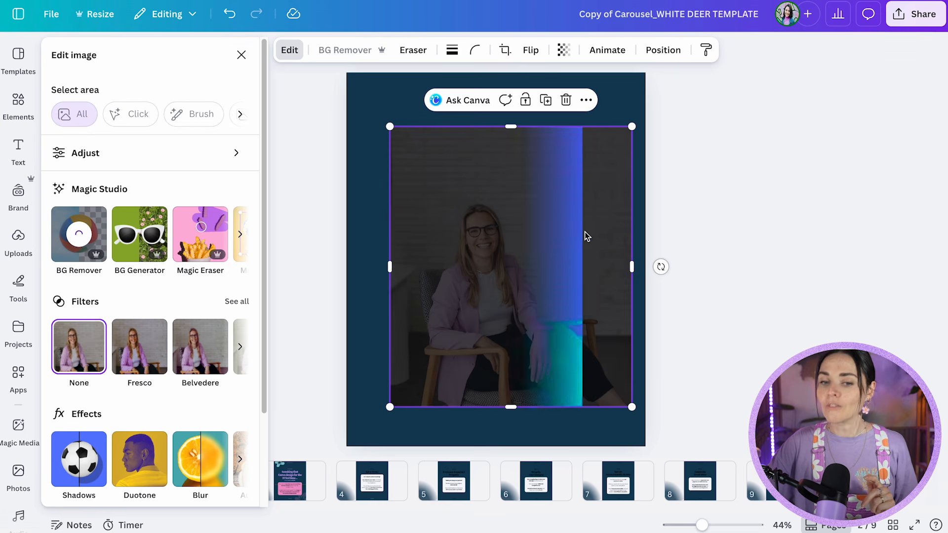
pyautogui.moveTo(575, 233); pyautogui.dragTo(510, 267)
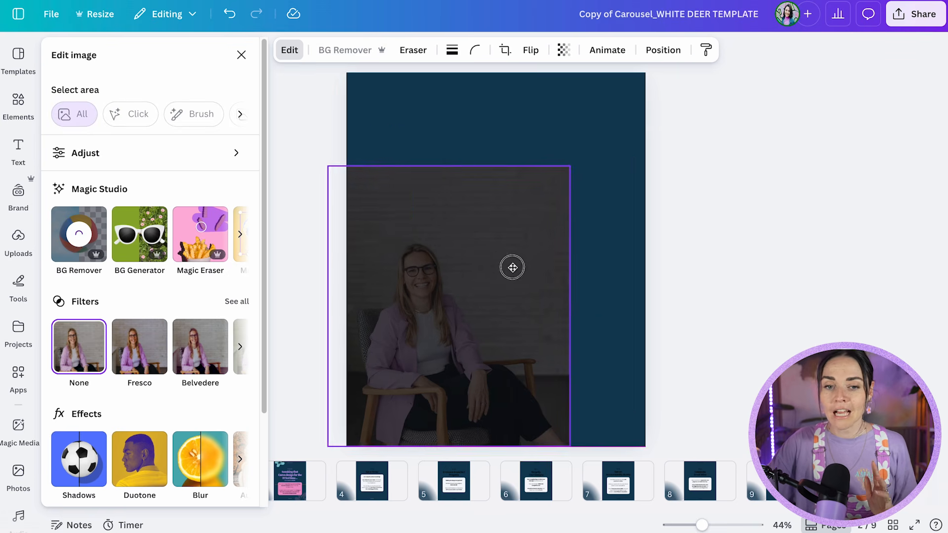
pyautogui.moveTo(571, 170); pyautogui.dragTo(611, 116)
pyautogui.click(757, 296)
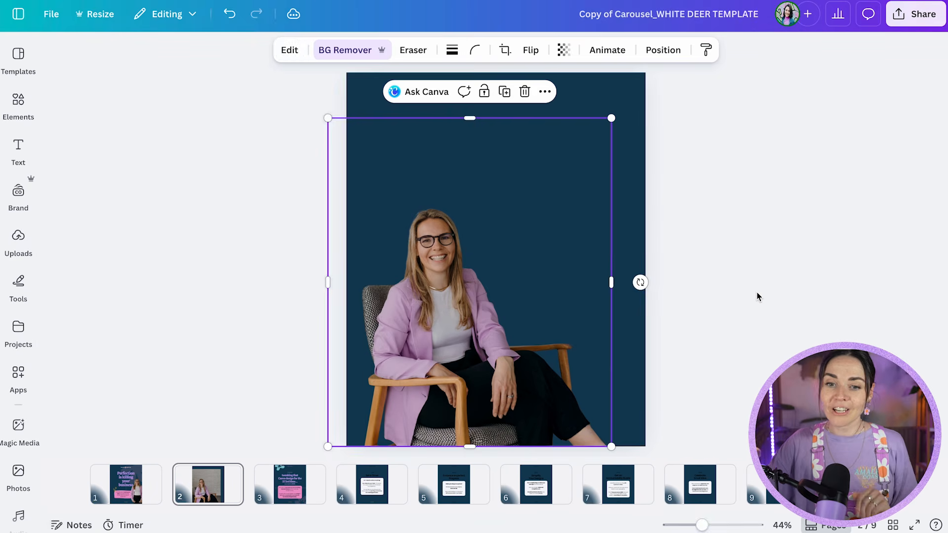